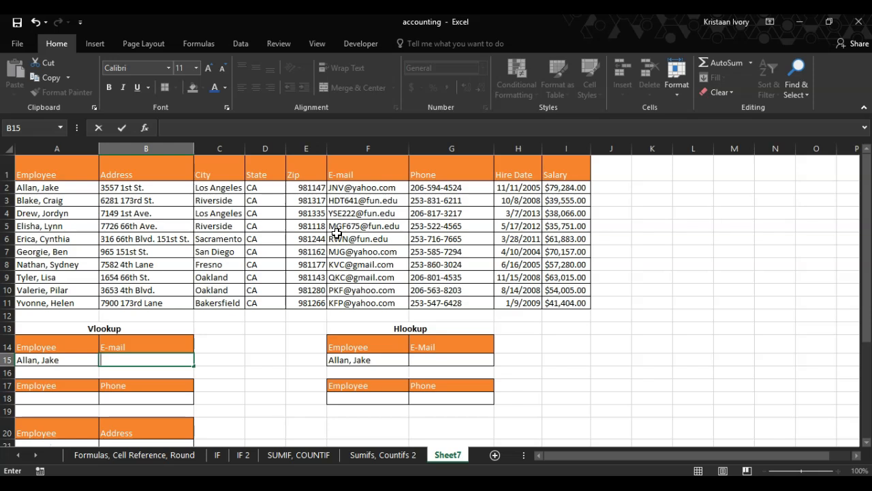
- Build a VLOOKUP formula in B15 with lookup value A15, table array A1:I11, column index 6 and range lookup FALSE
type("=v")
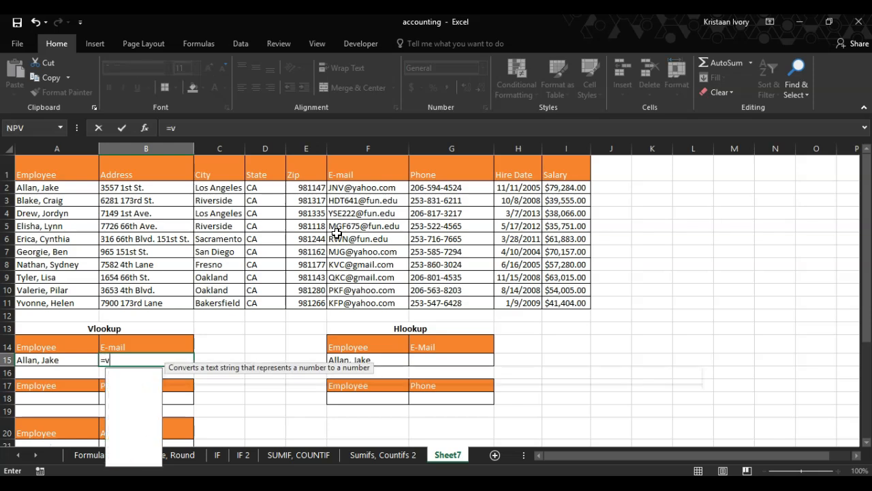
type("lookup")
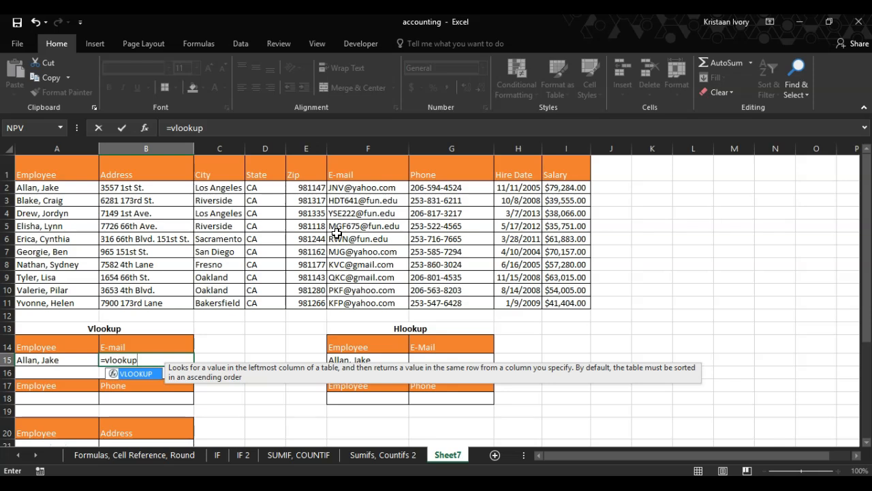
type("(")
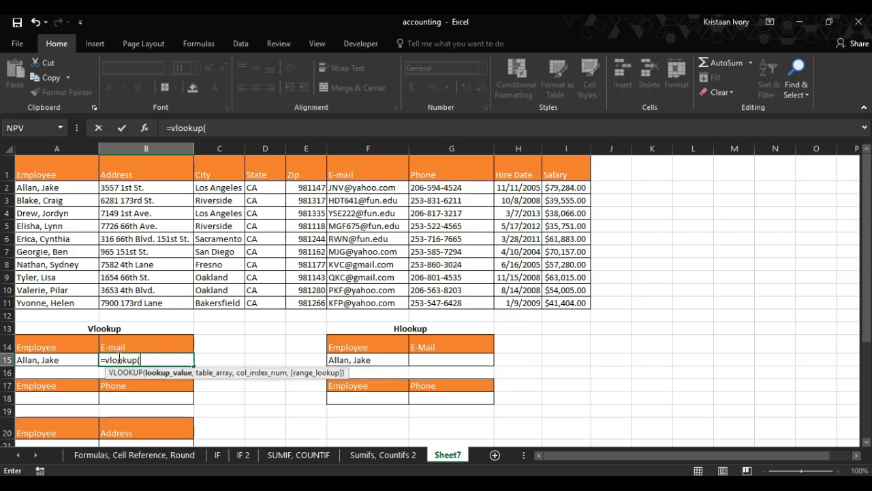
left_click(76, 361)
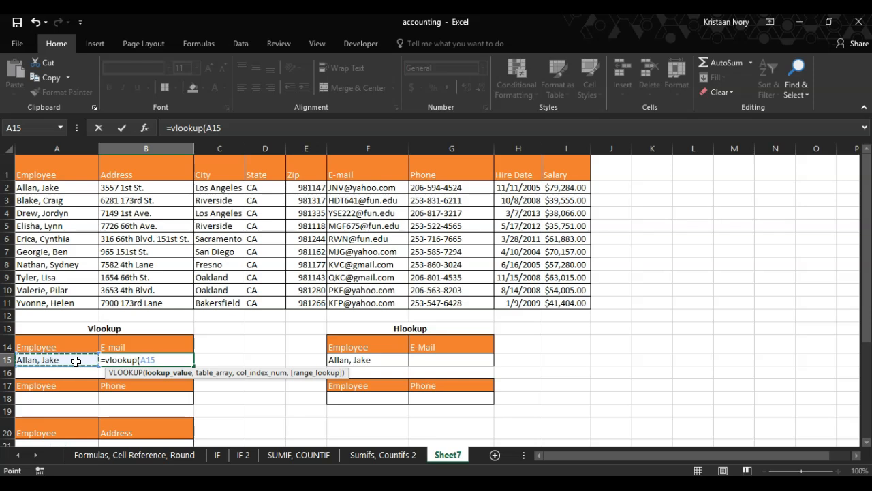
type(",")
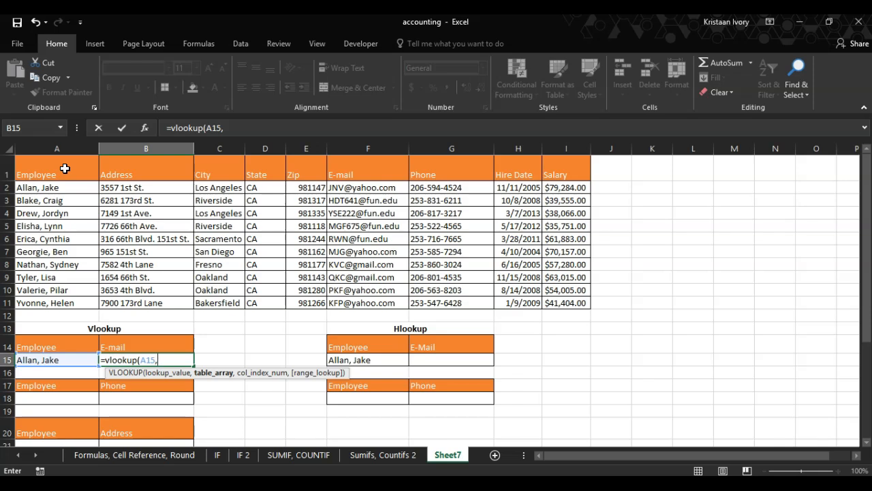
left_click_drag(65, 168, 556, 302)
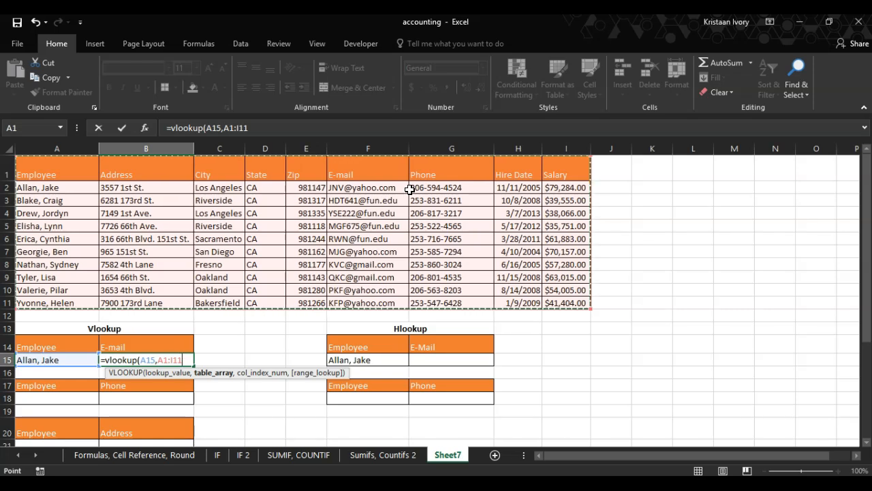
type(",6")
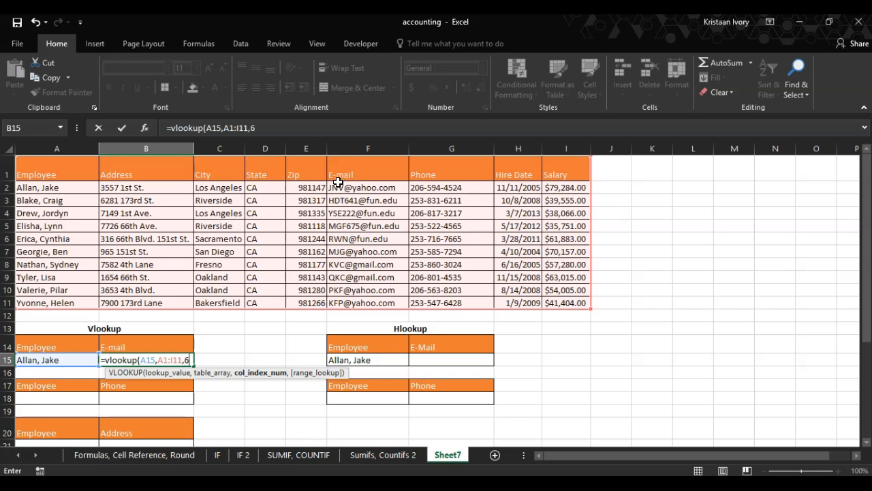
type(",")
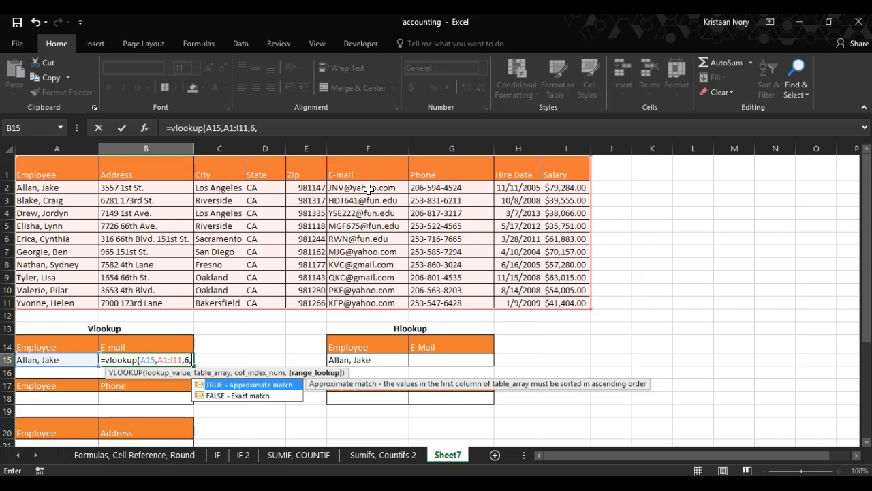
key("Down")
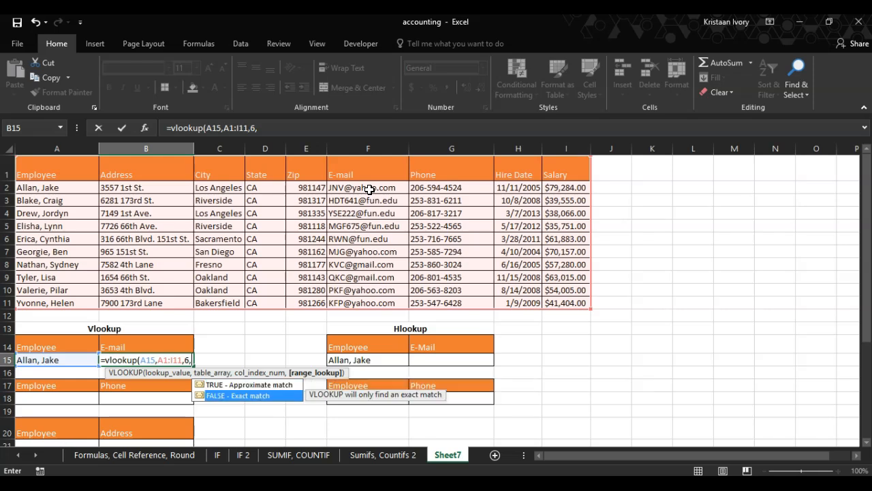
key("Tab")
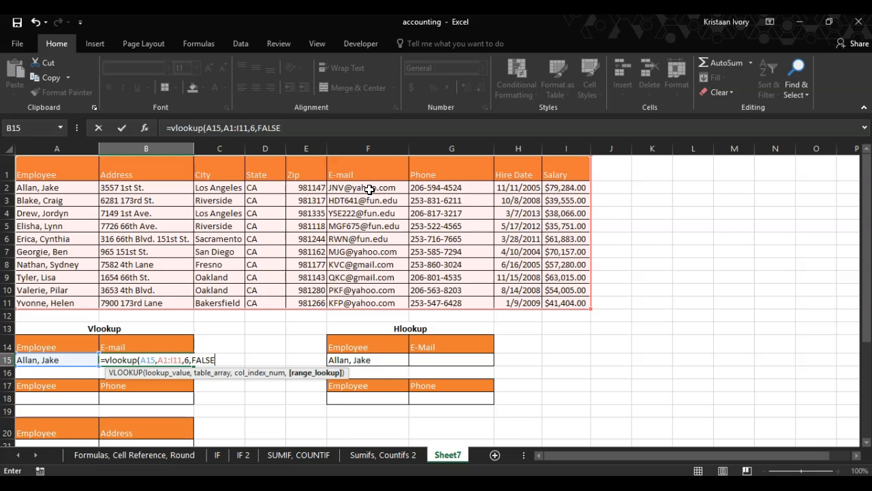
- Replace the FALSE argument in B15's VLOOKUP with 0 and complete the formula as =vlookup(A15,A1:I11,6,0)
key("BackSpace")
key("BackSpace")
key("BackSpace")
key("BackSpace")
key("BackSpace")
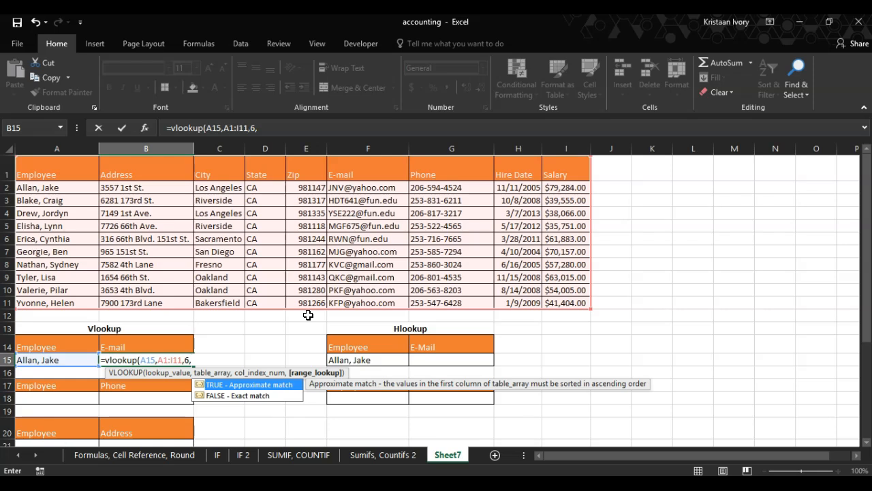
type("0)")
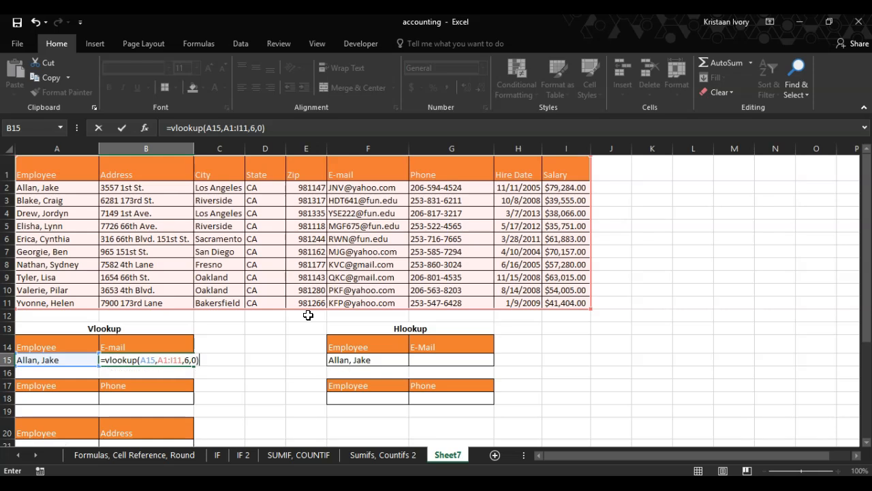
key("Return")
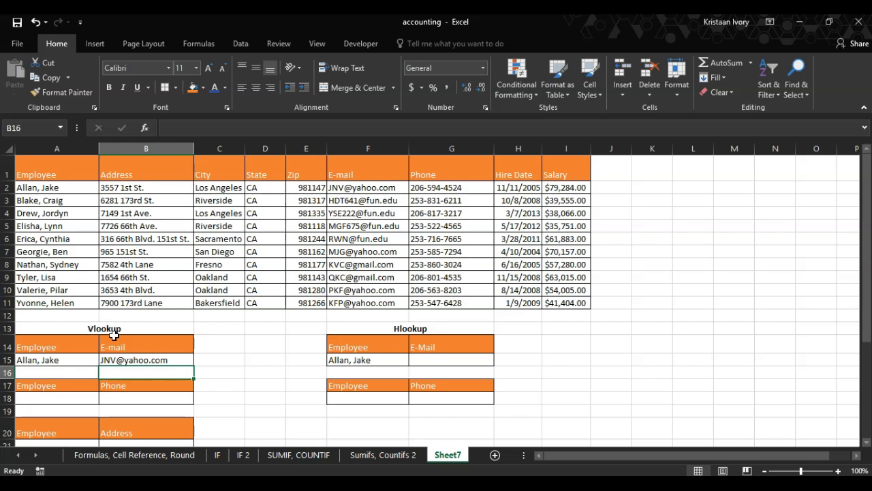
- Test the e-mail lookup by making employee cell A15 reference A3
left_click(65, 360)
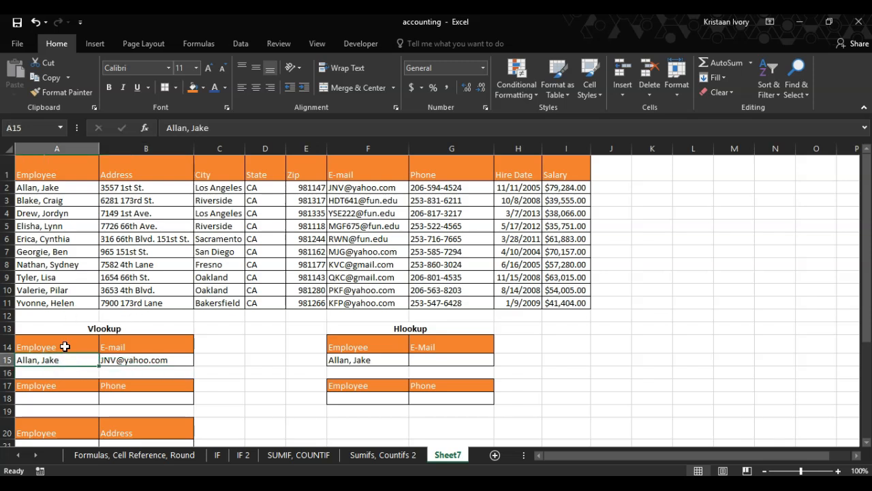
type("=")
left_click(60, 202)
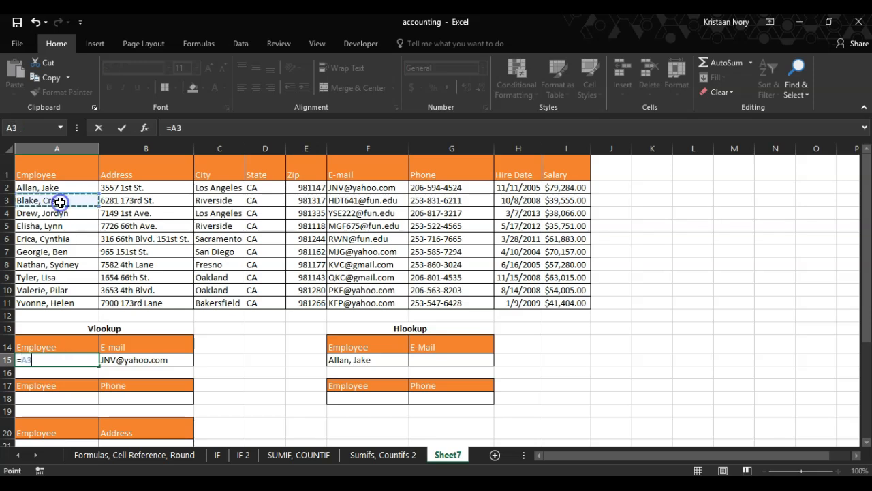
key("Return")
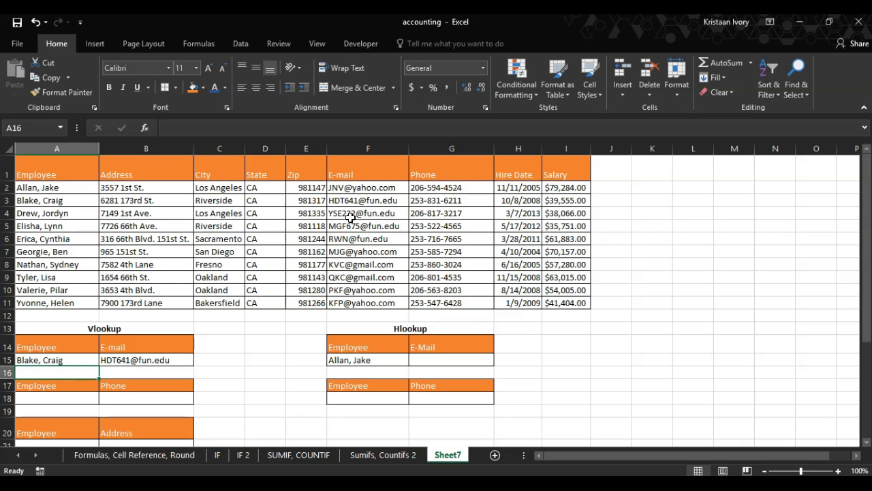
- Try the e-mail lookup with an employee's full name entered manually in A15
left_click(61, 360)
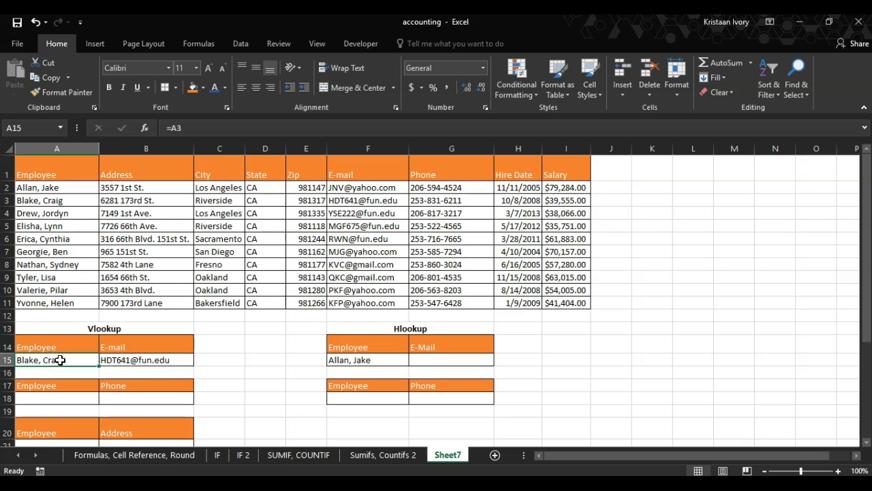
type("Syd")
key("BackSpace")
key("BackSpace")
key("BackSpace")
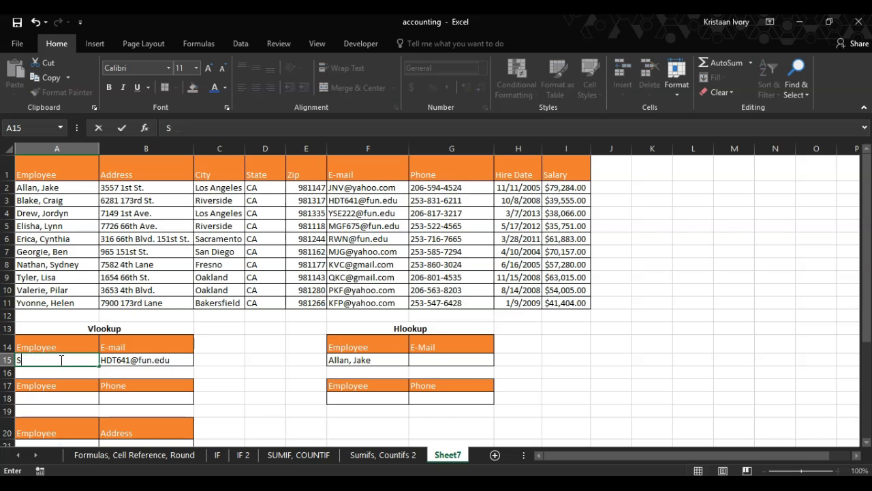
type("Nathan, Syn")
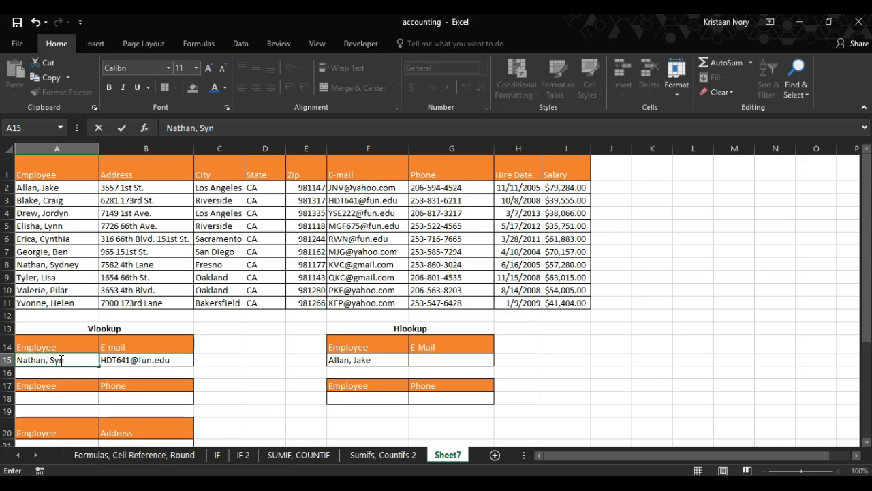
type("dey")
key("Return")
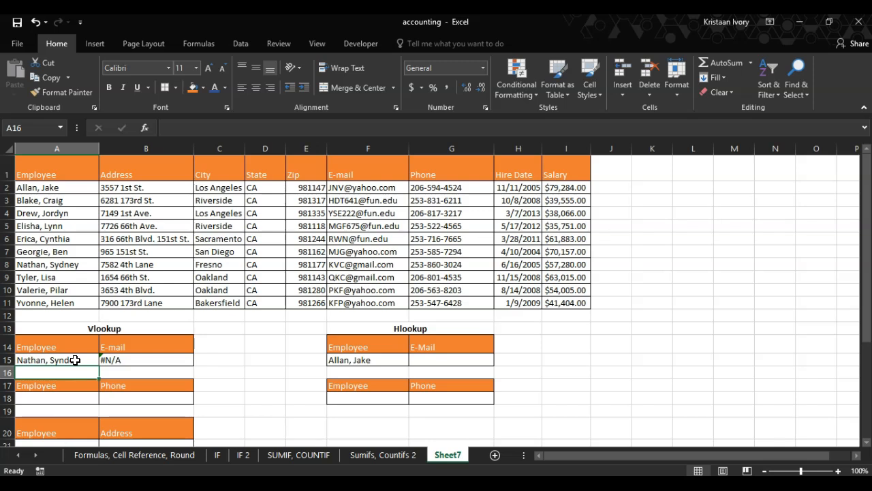
- Replace the name in A15 with a reference to the first employee in A2
left_click(75, 360)
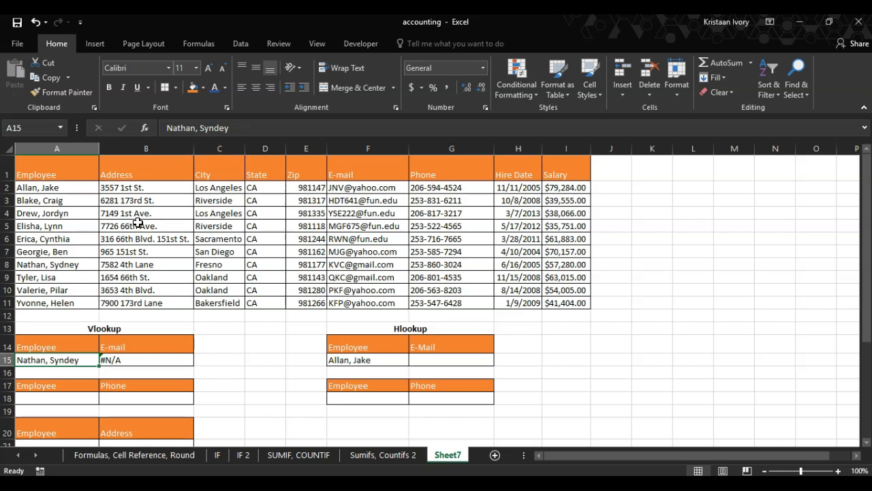
type("=")
left_click(49, 188)
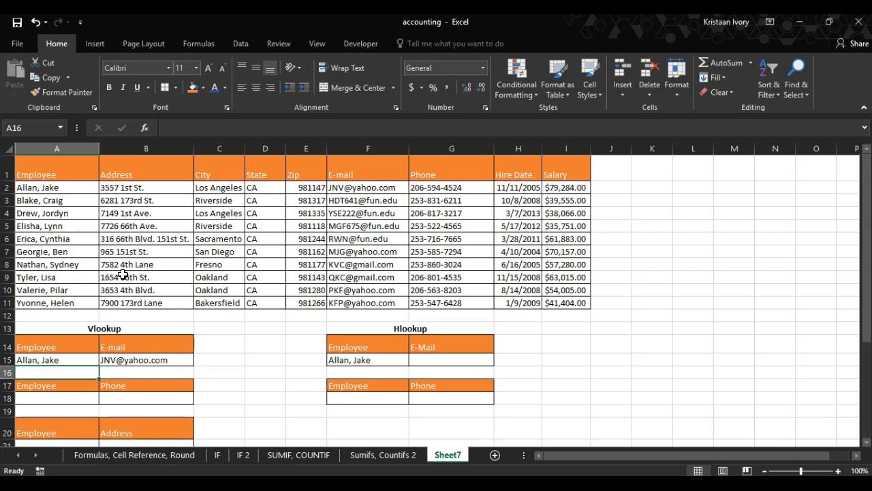
- Add List data validation to the phone lookup's employee cell A18, with source =$A$2:$A$11
left_click(61, 398)
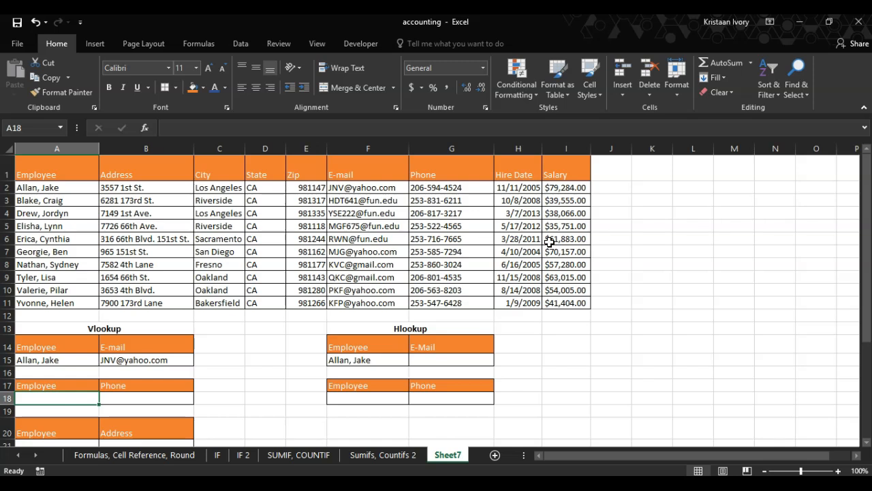
left_click_drag(867, 165, 867, 194)
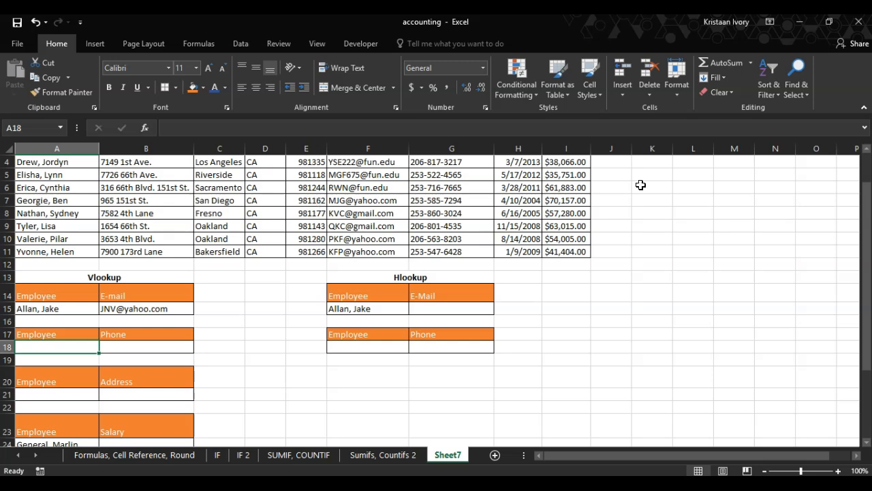
left_click_drag(866, 185, 865, 158)
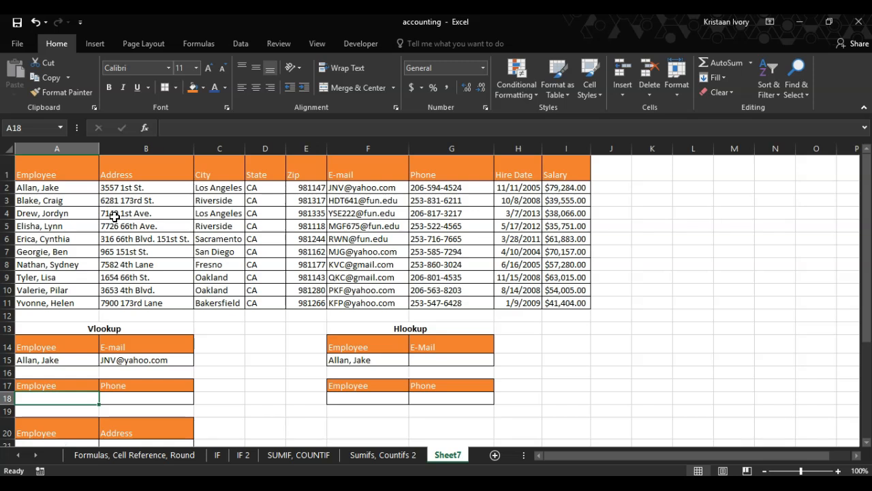
left_click(248, 43)
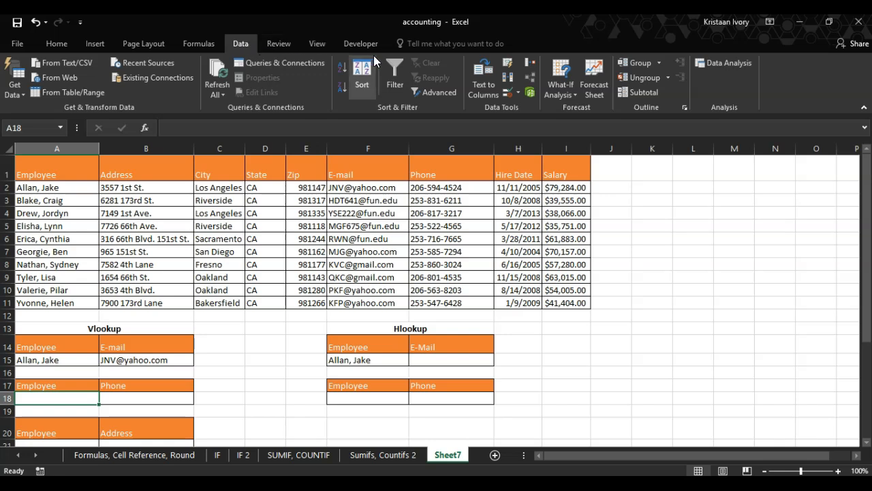
left_click(510, 96)
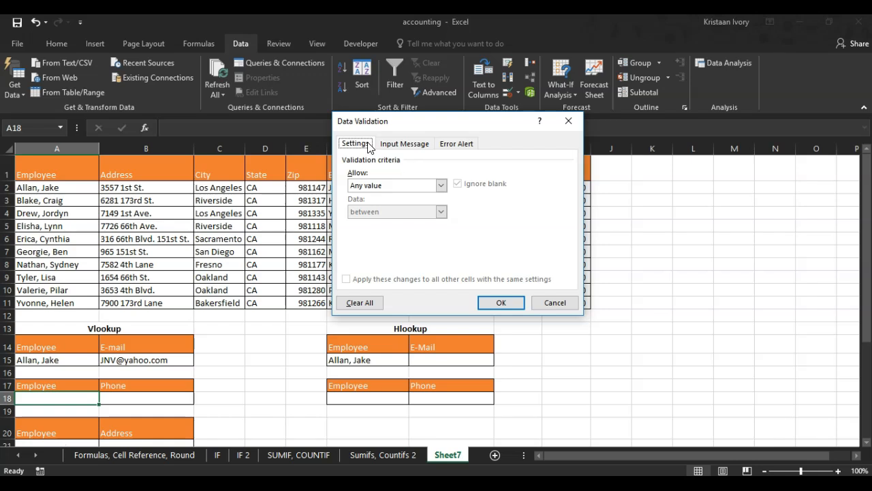
left_click(441, 185)
left_click(412, 225)
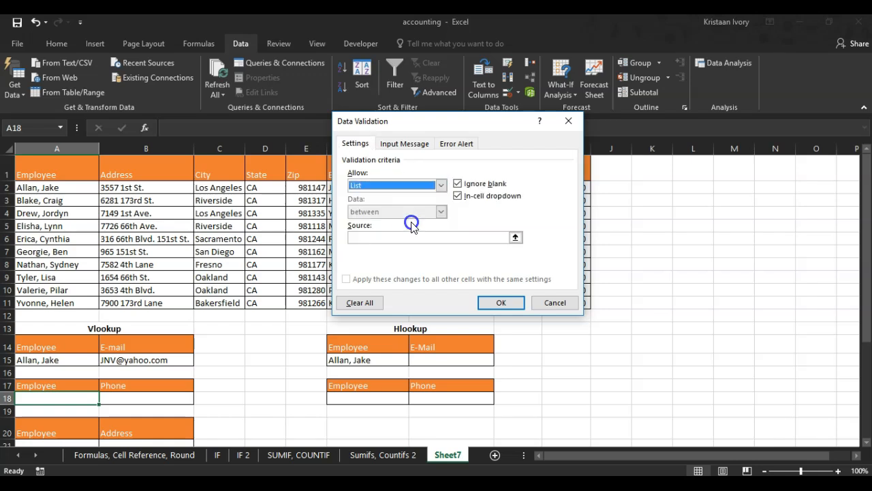
left_click(409, 238)
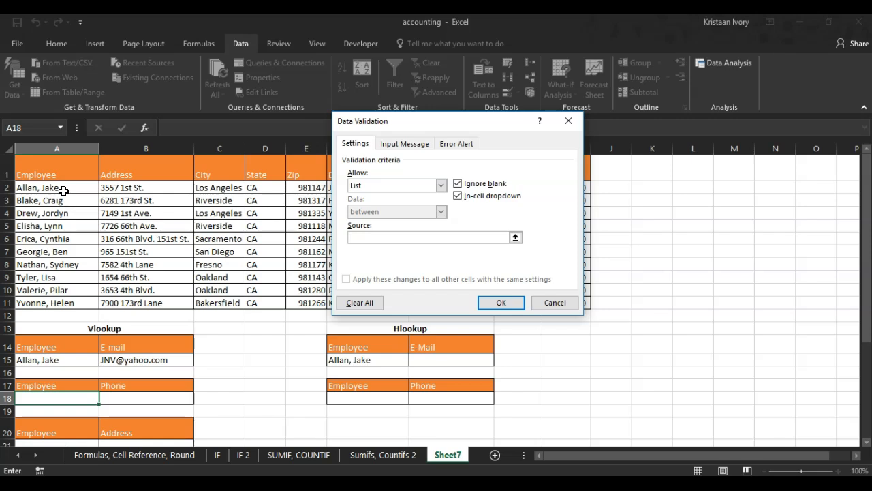
left_click_drag(69, 190, 70, 300)
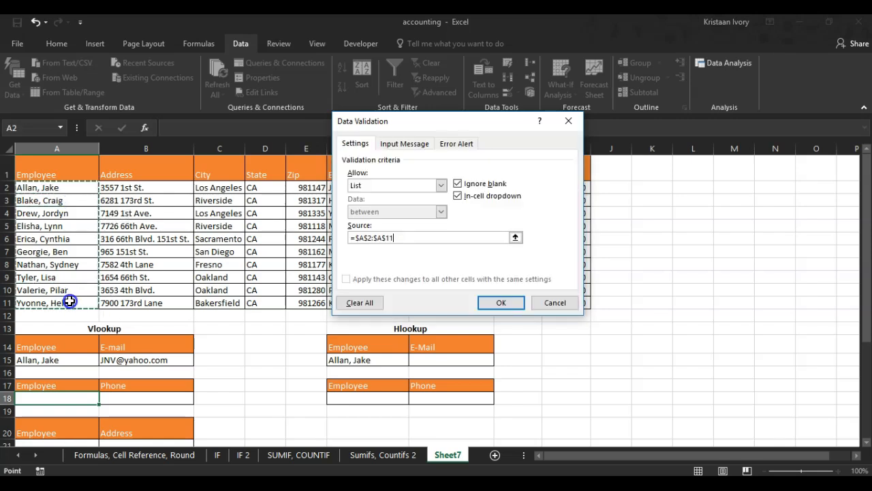
left_click(496, 304)
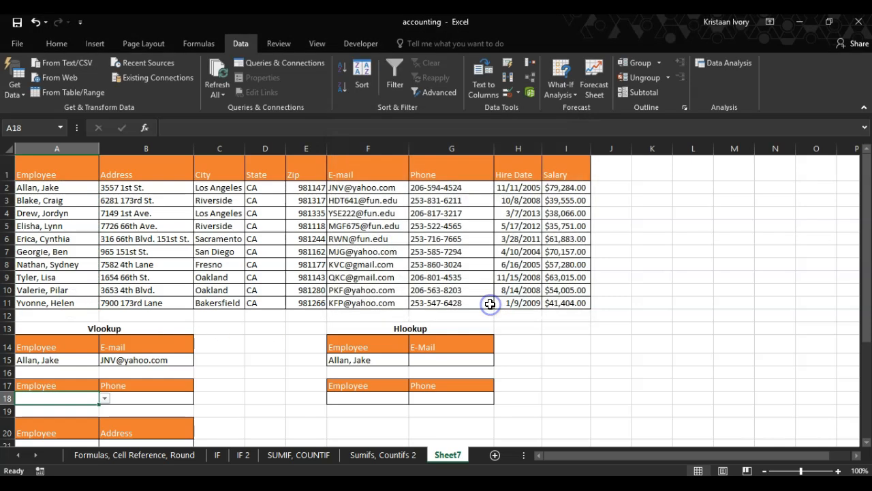
- Choose the third employee in the table from A18's dropdown list
left_click(104, 399)
mouse_move(105, 439)
left_mouse_down()
mouse_move(104, 464)
mouse_move(102, 420)
mouse_move(99, 456)
mouse_move(101, 436)
left_mouse_up()
left_click(69, 425)
- Enter =VLOOKUP(A18,A1:I11,7,0) in B18 to return the selected employee's phone
left_click(129, 397)
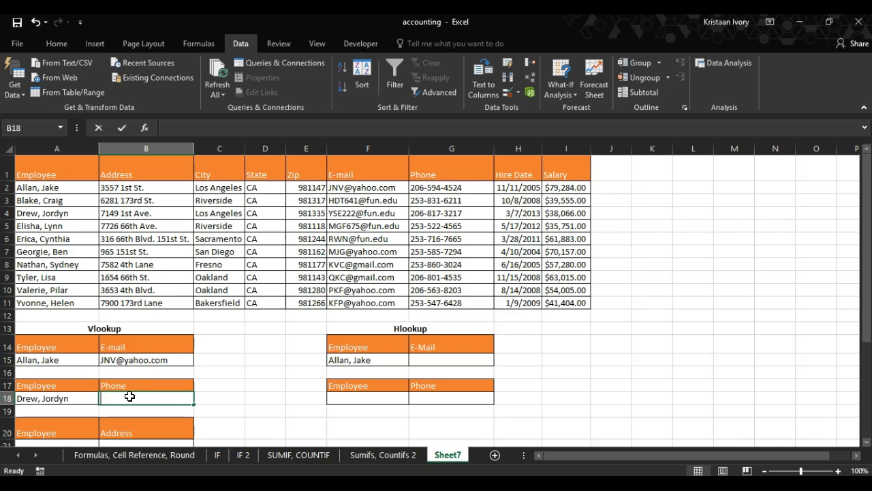
type("=vlo")
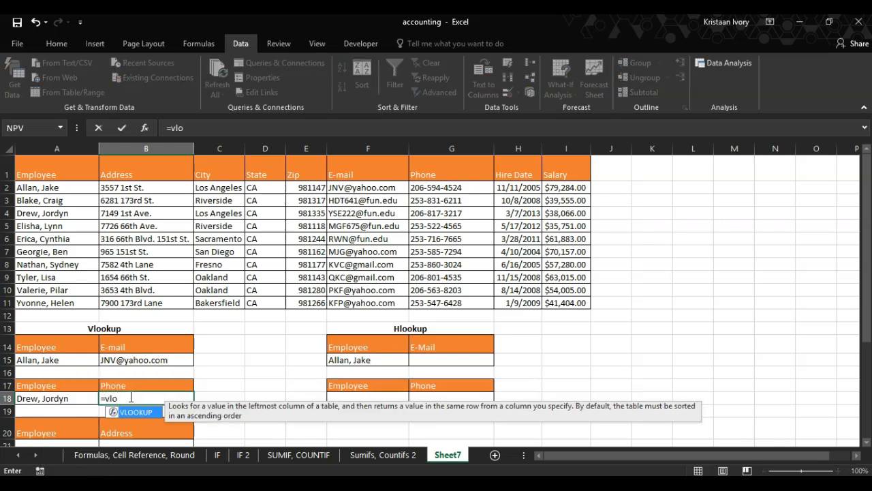
type("ok")
key("Tab")
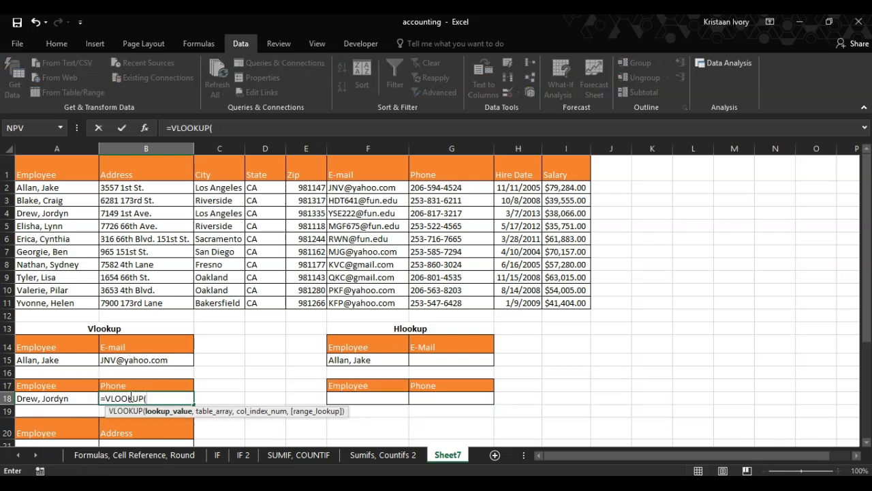
left_click(66, 402)
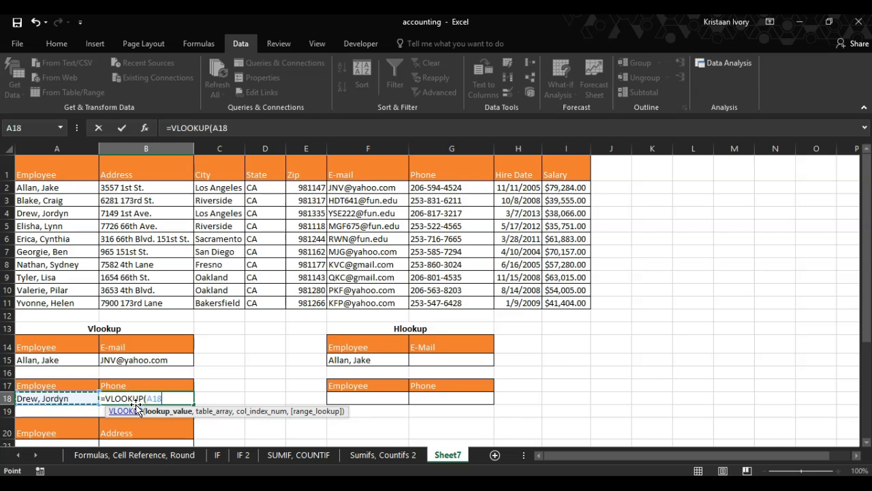
type(",")
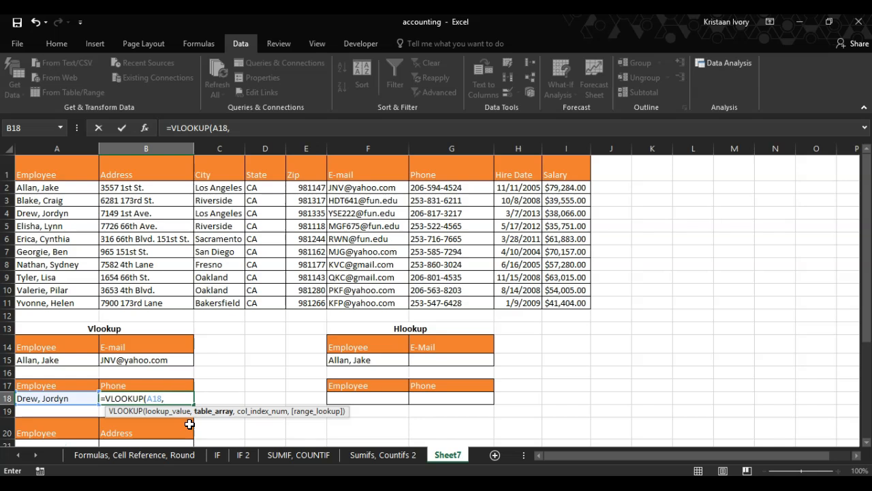
left_click_drag(69, 174, 558, 297)
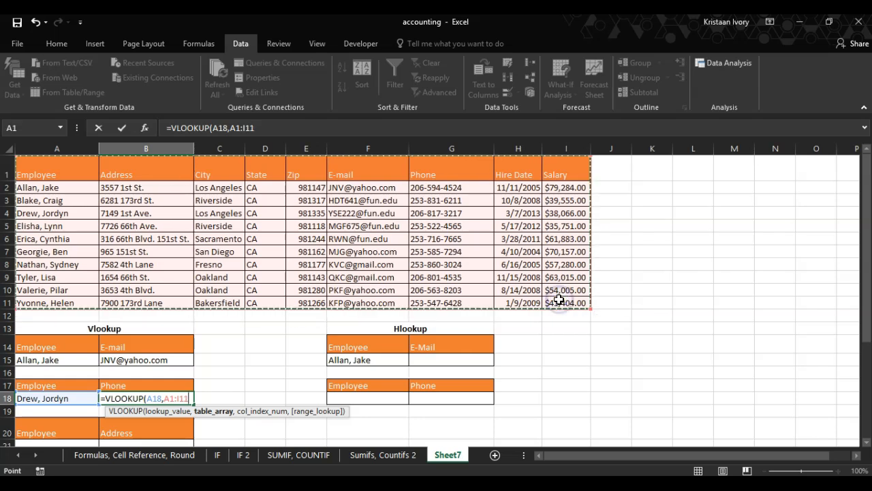
type(",")
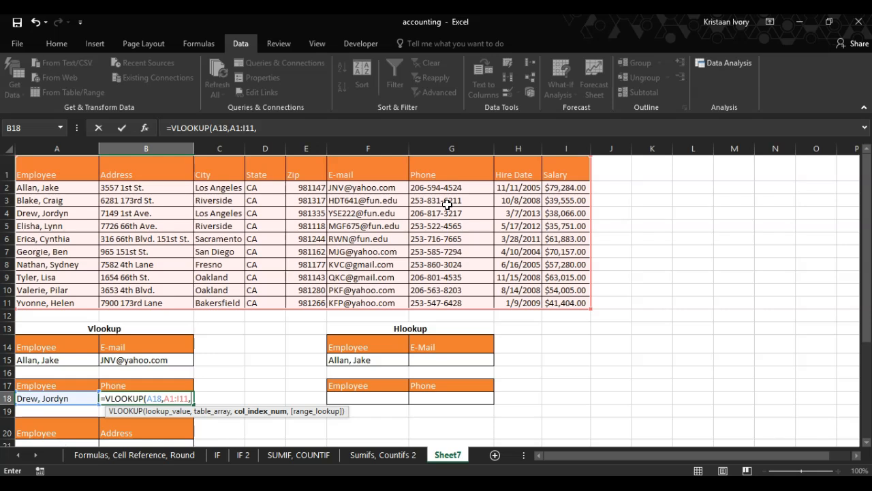
type("7,")
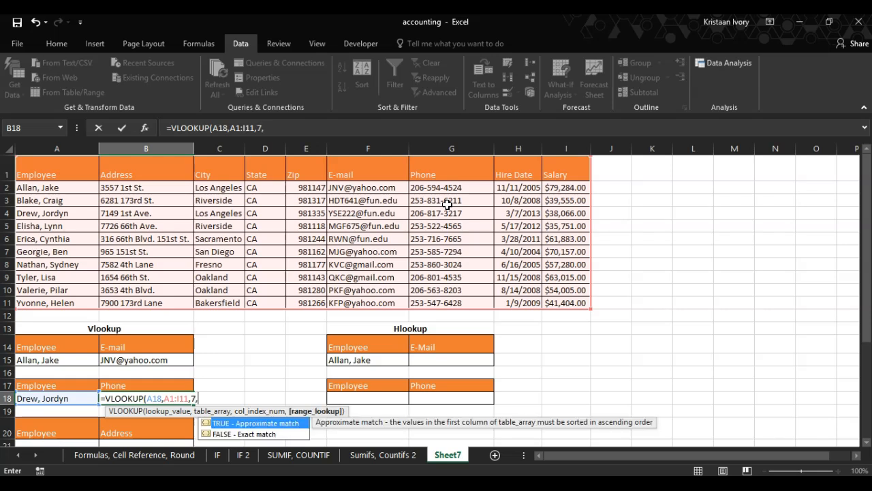
type("0)")
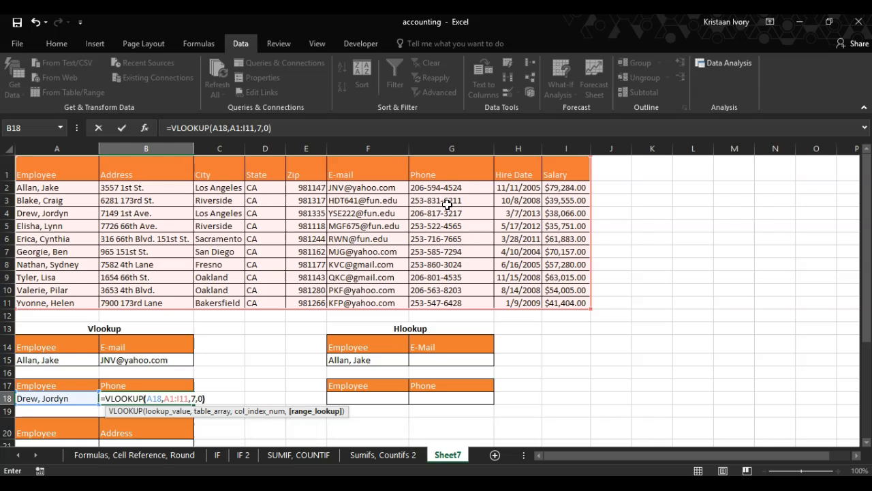
key("Return")
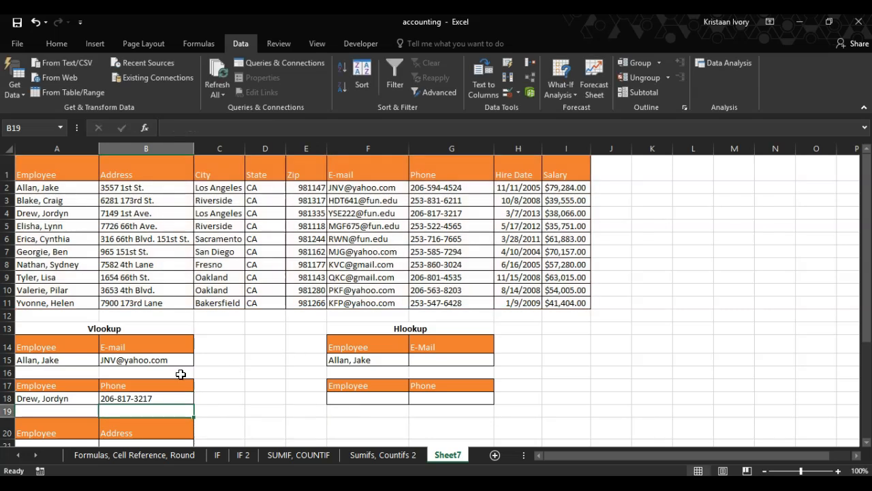
- Test the phone lookup by choosing the fifth employee in the table from A18's dropdown list
left_click(77, 398)
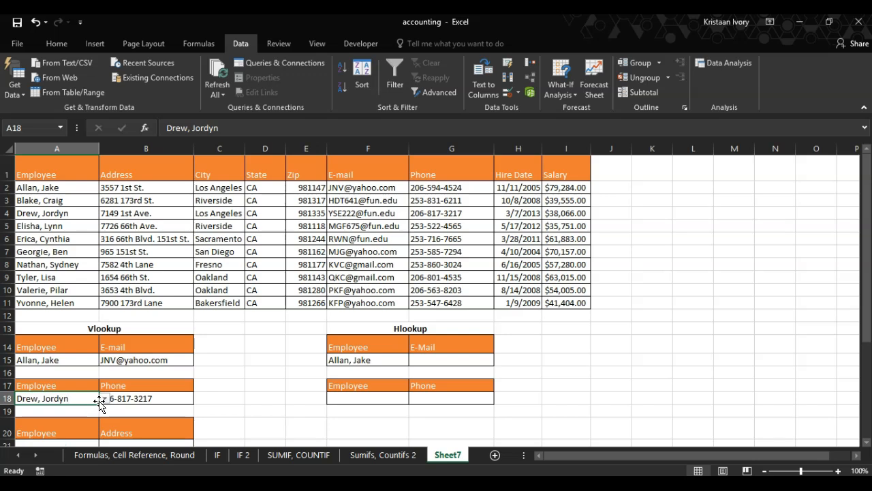
left_click(104, 398)
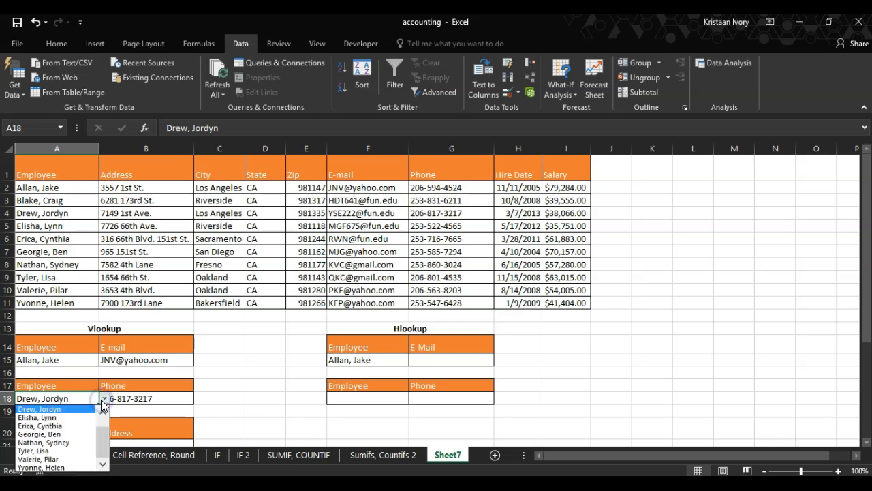
scroll(103, 437, "up", 1)
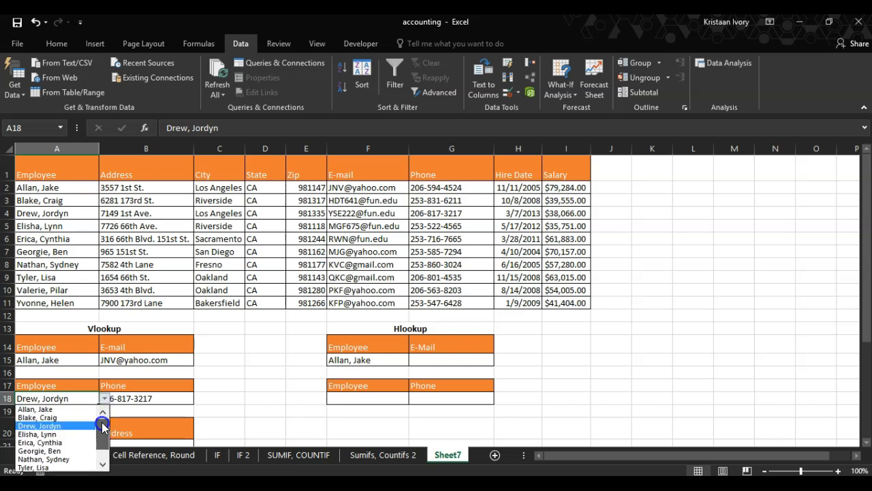
left_click(91, 442)
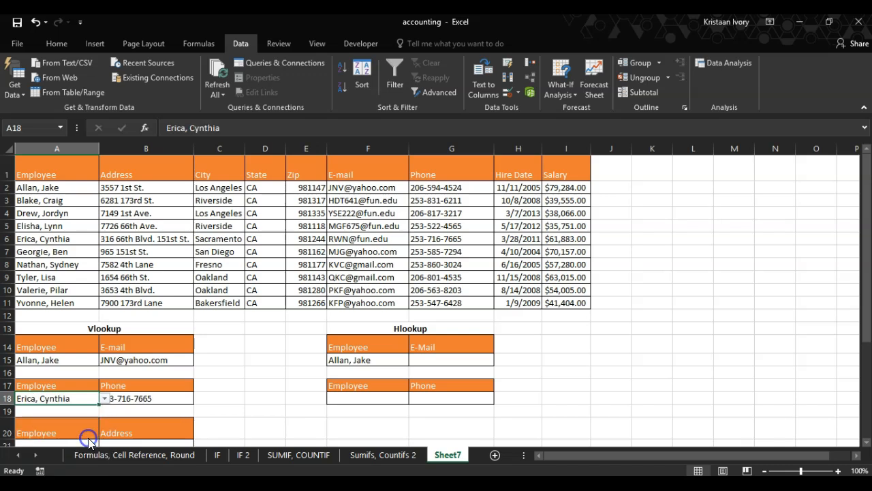
left_click(220, 408)
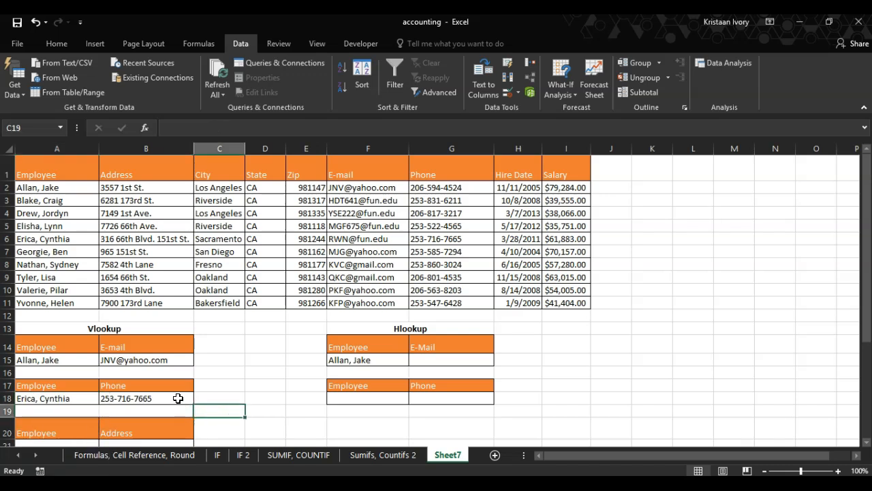
- Choose the first employee in the table from A18's dropdown list
left_click(85, 398)
left_click(104, 399)
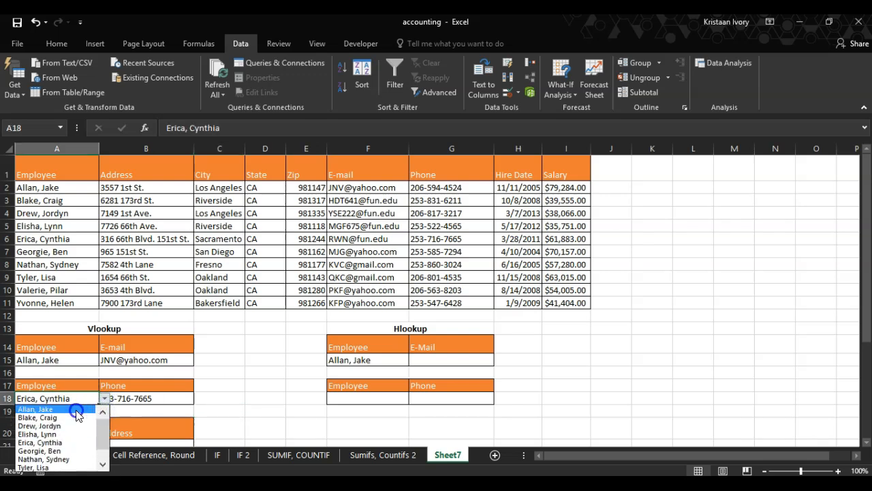
left_click(74, 408)
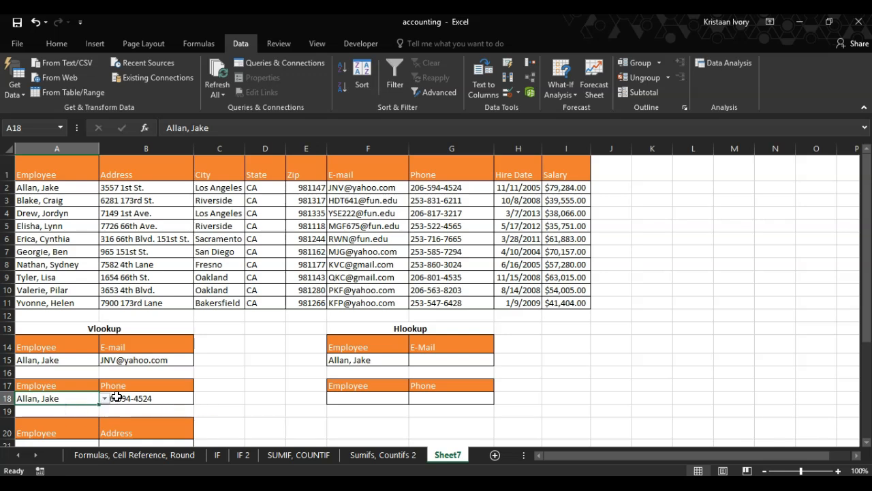
- Copy the employee dropdown cell A18 into the address lookup's employee cell A21
left_click_drag(866, 202, 867, 250)
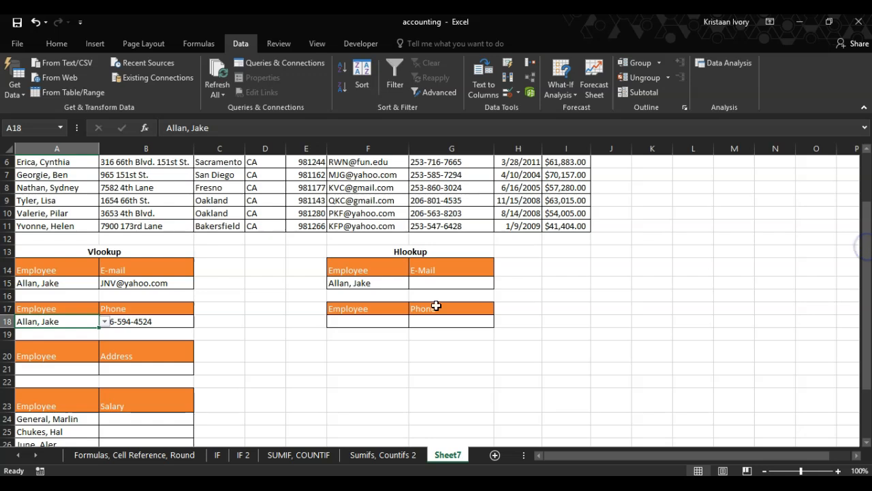
left_click(61, 374)
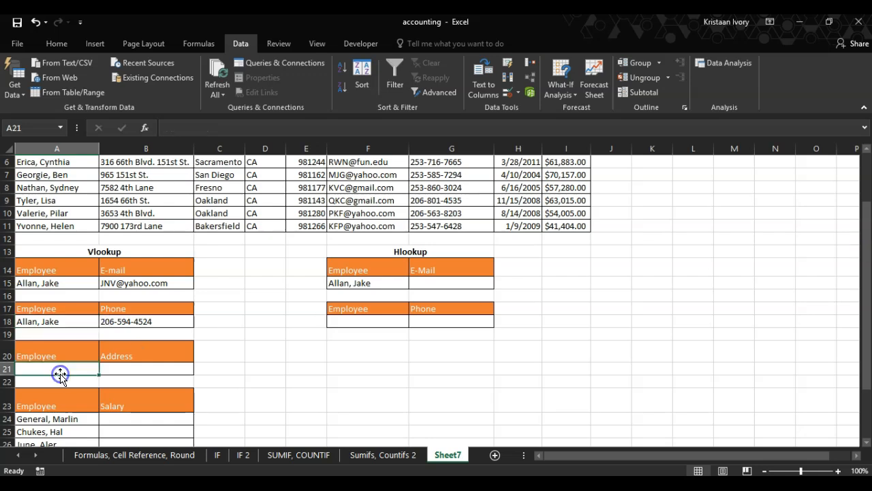
left_click(48, 321)
left_click(65, 366)
left_click(64, 322)
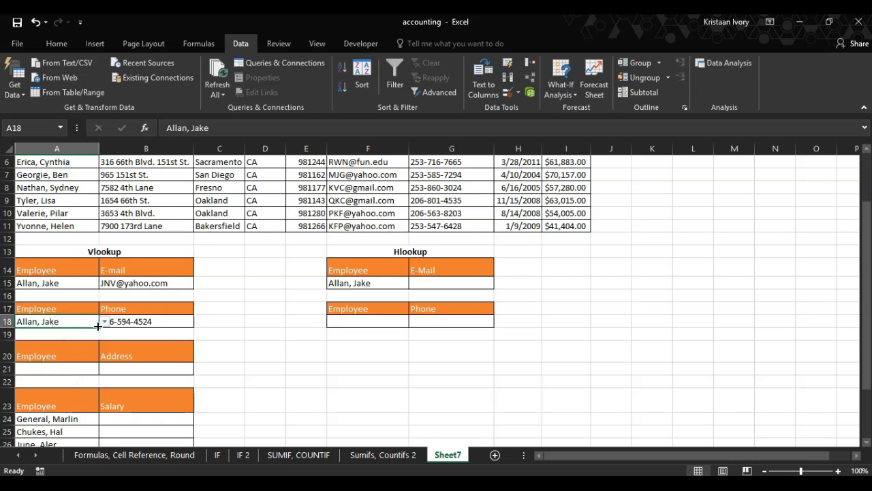
key("ctrl+c")
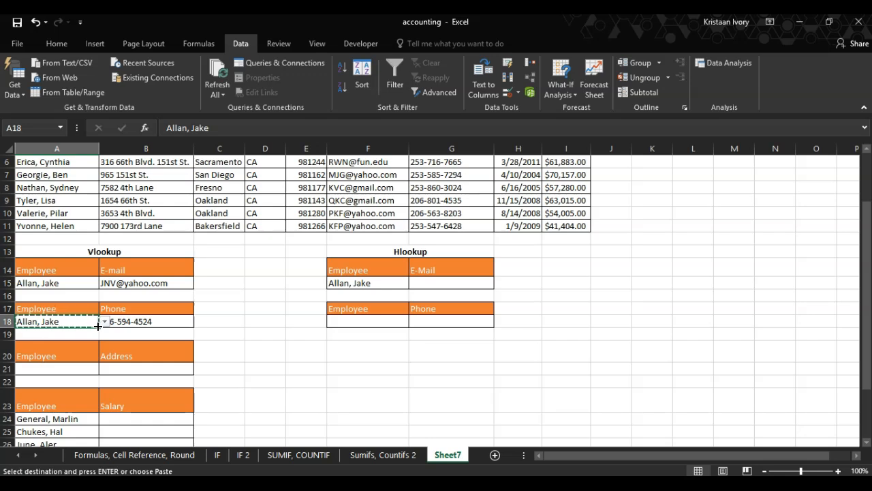
left_click(77, 366)
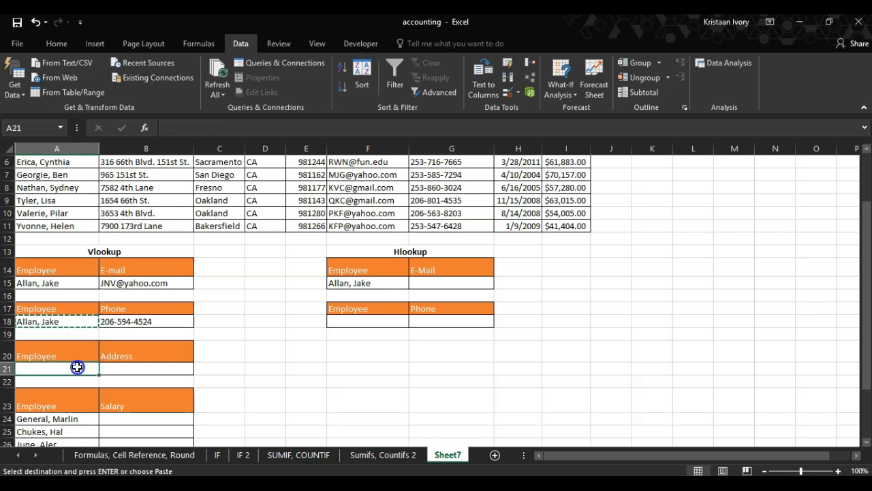
key("ctrl+v")
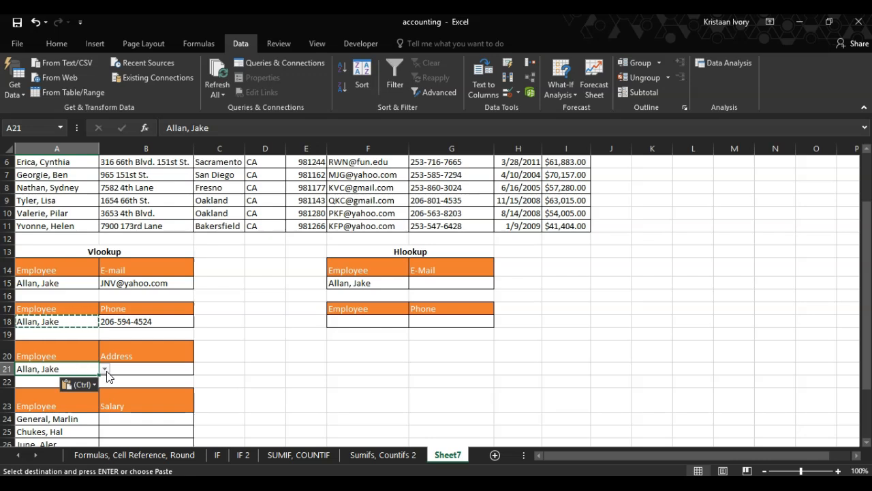
left_click(132, 369)
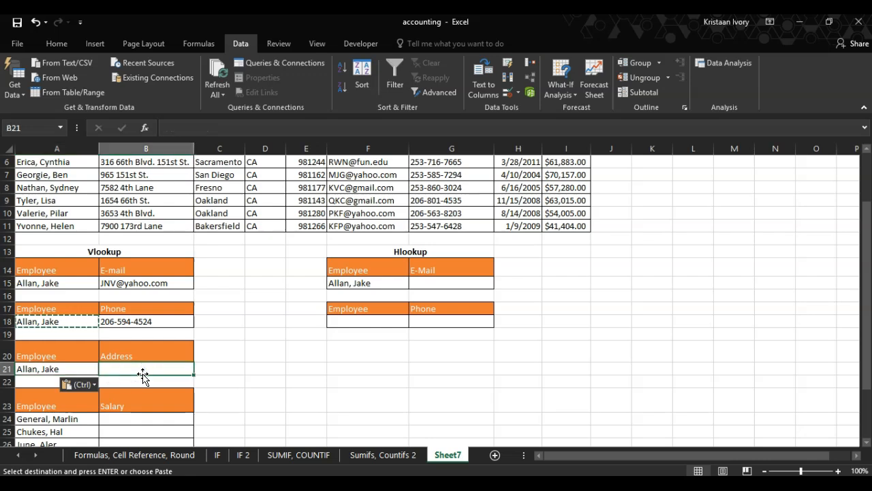
left_click(78, 366)
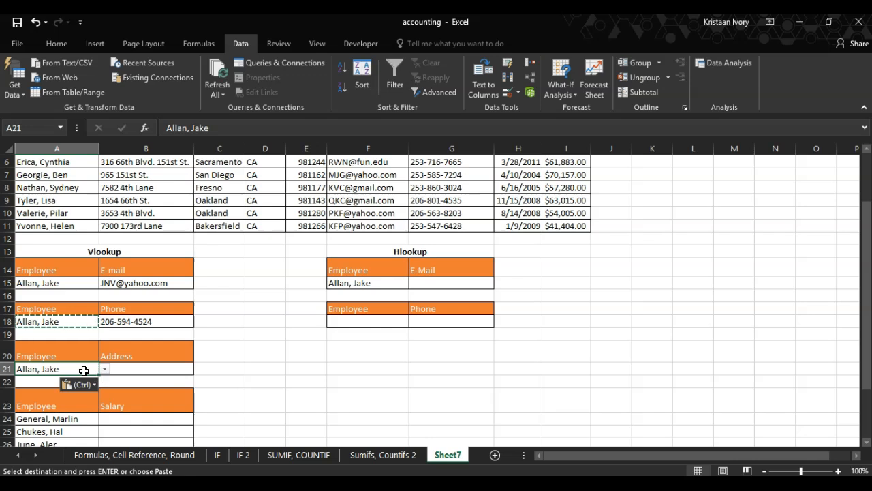
key("Escape")
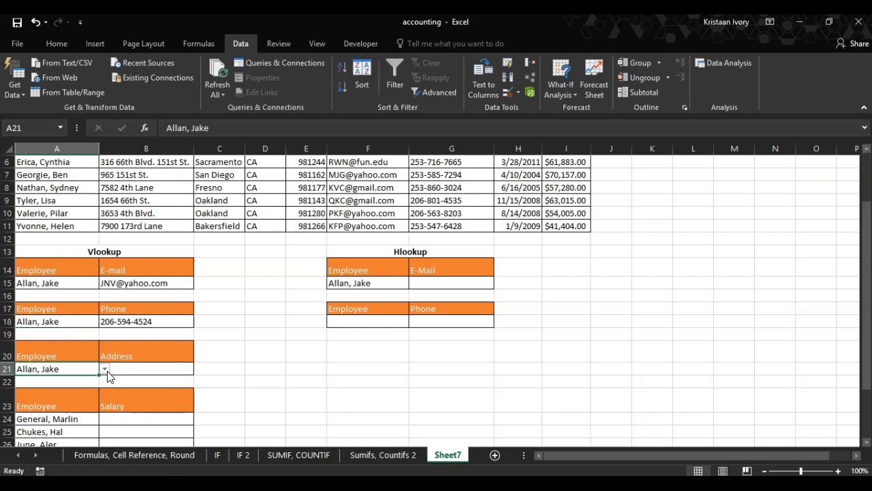
- Enter =VLOOKUP(A21,A1:I11,2,0) in B21 to return the selected employee's address
left_click(136, 370)
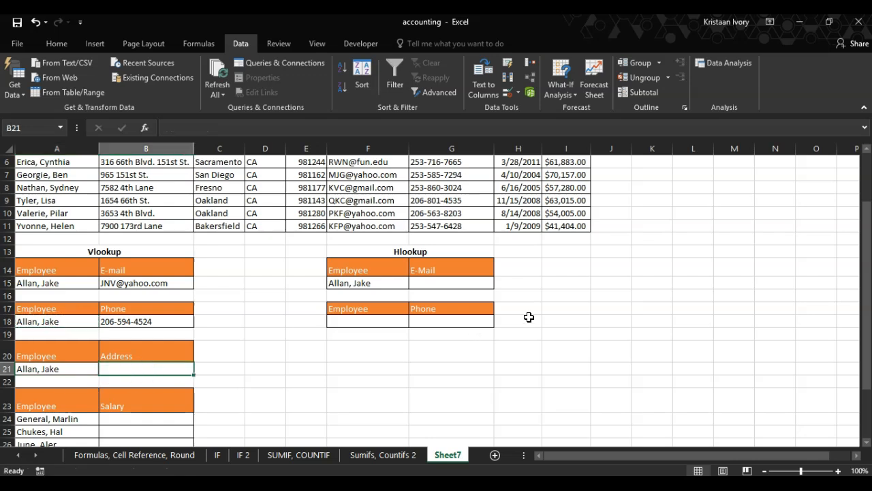
left_click_drag(867, 223, 868, 202)
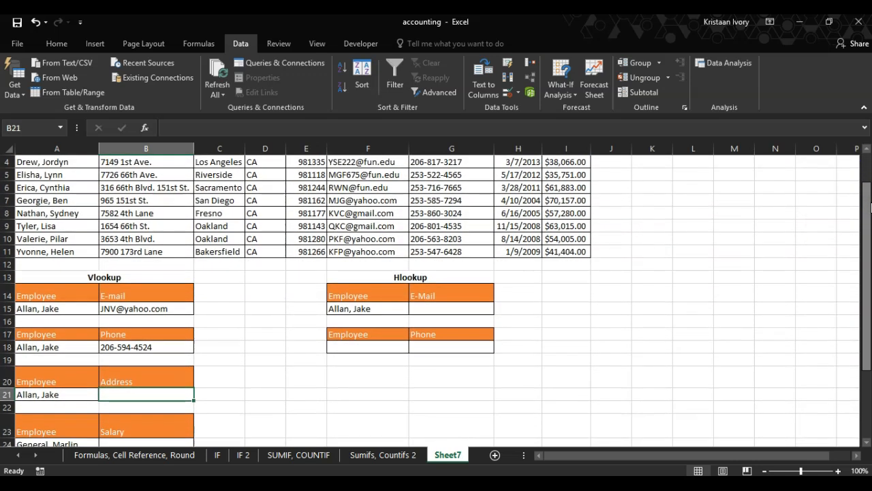
type("=vlook")
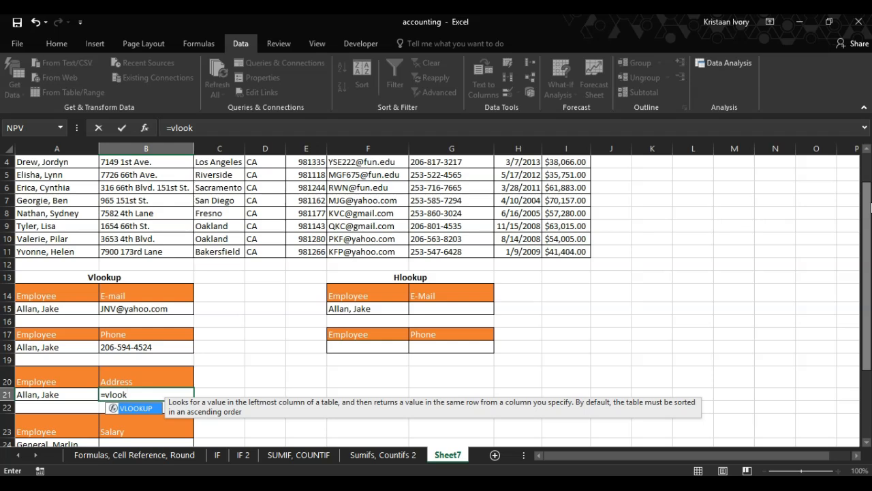
type("u")
key("Tab")
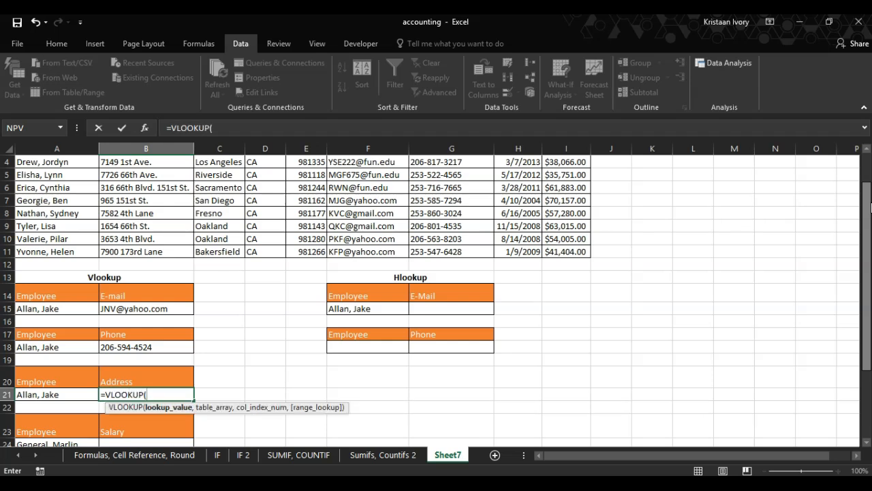
mouse_move(866, 224)
left_mouse_down()
mouse_move(866, 171)
mouse_move(865, 210)
left_mouse_up()
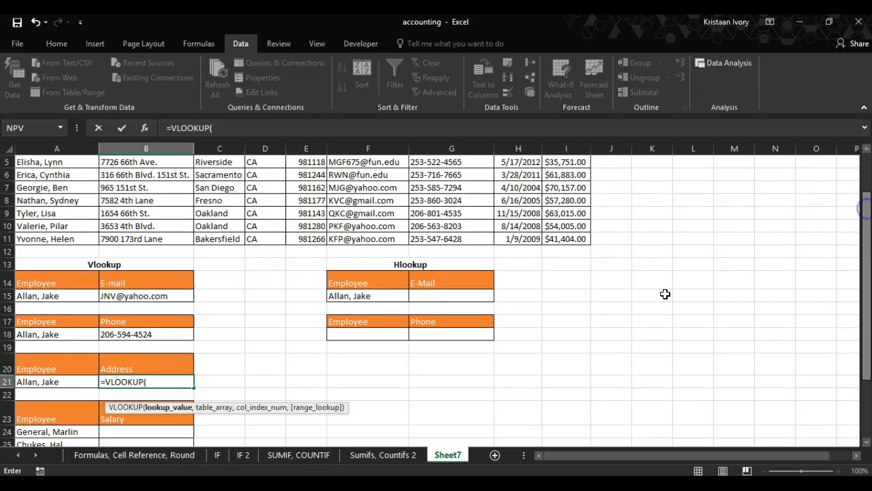
left_click(77, 381)
type(",")
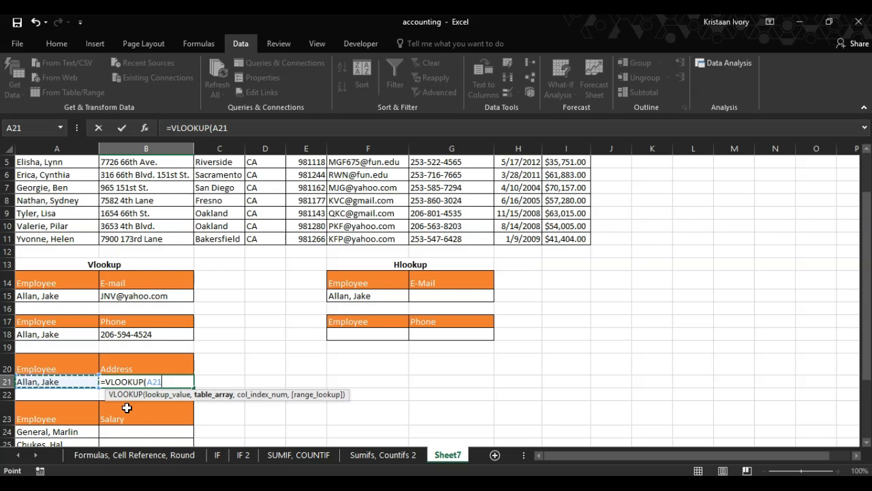
left_click_drag(866, 280, 866, 222)
left_click_drag(77, 166, 549, 298)
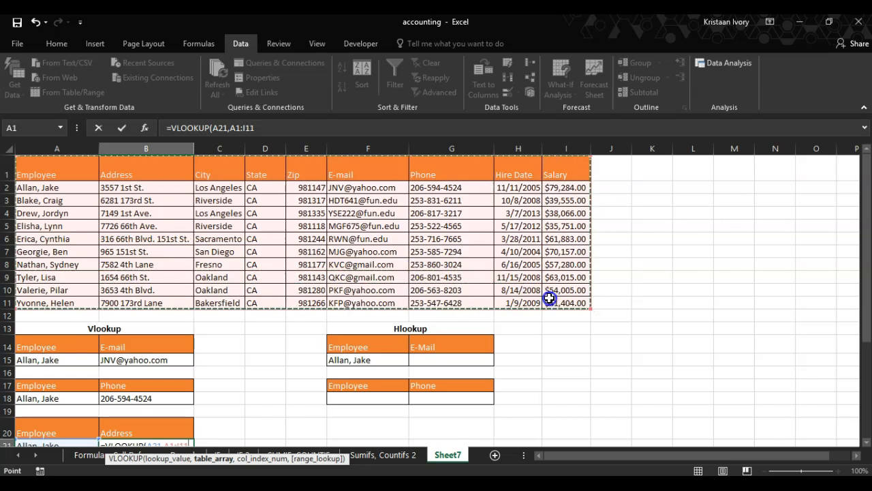
type(",2")
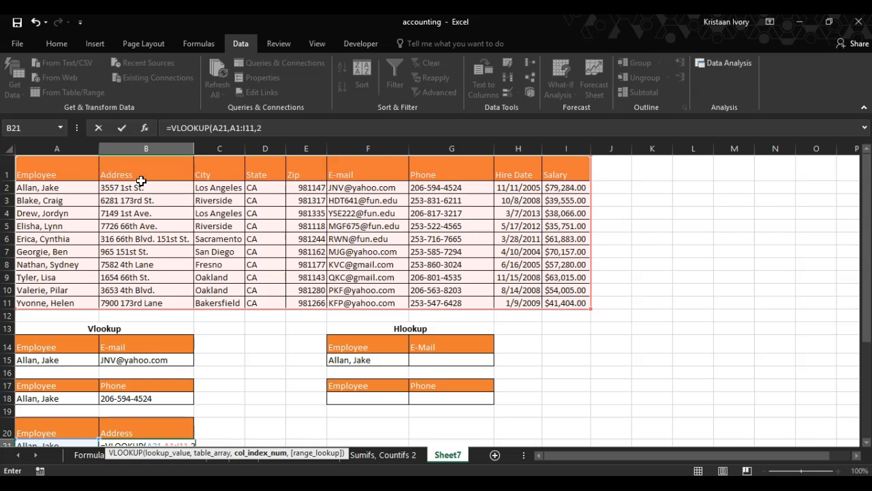
type(",0")
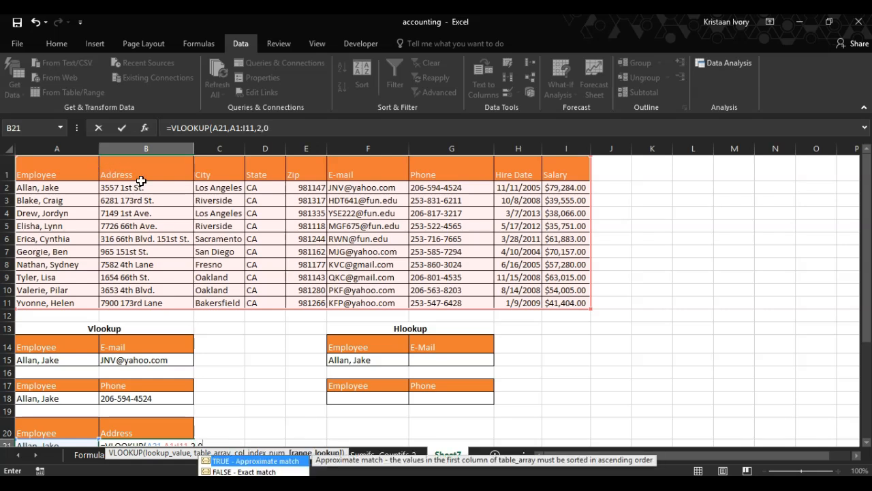
type(")")
key("Return")
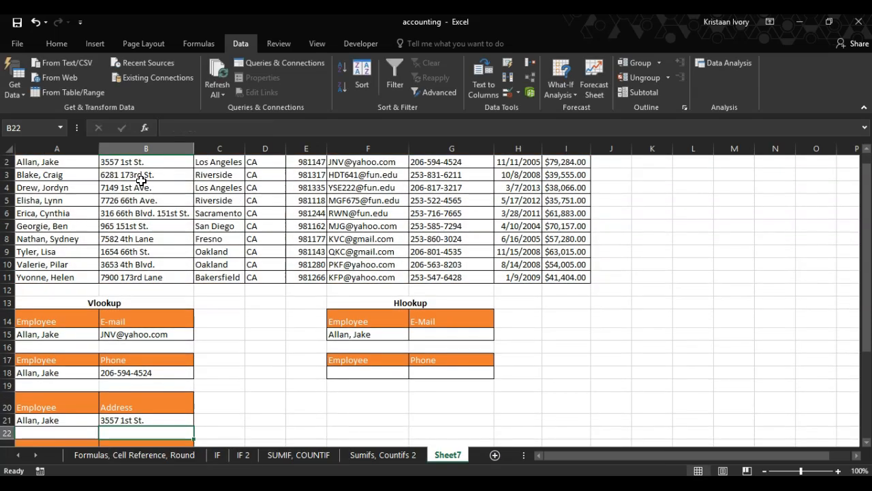
- Test the address lookup by choosing the eighth employee in the table from A21's dropdown list
left_click_drag(866, 222, 866, 235)
left_click(74, 382)
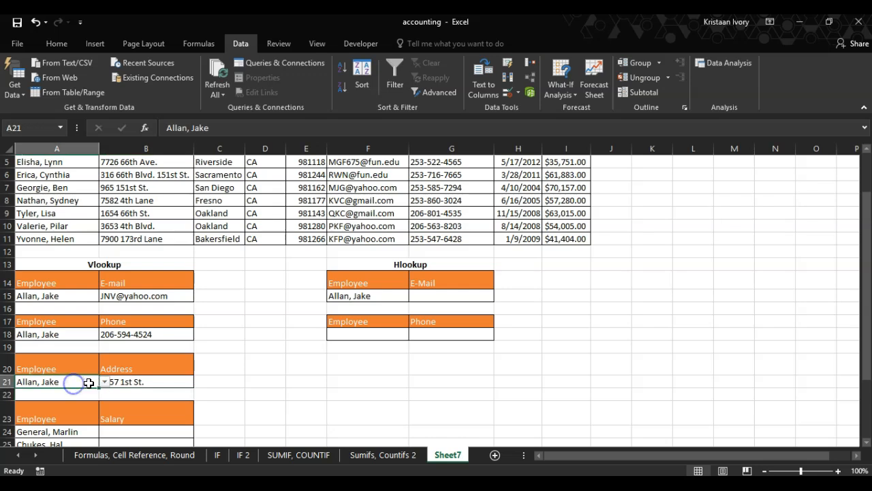
left_click(103, 383)
left_click_drag(102, 406, 105, 427)
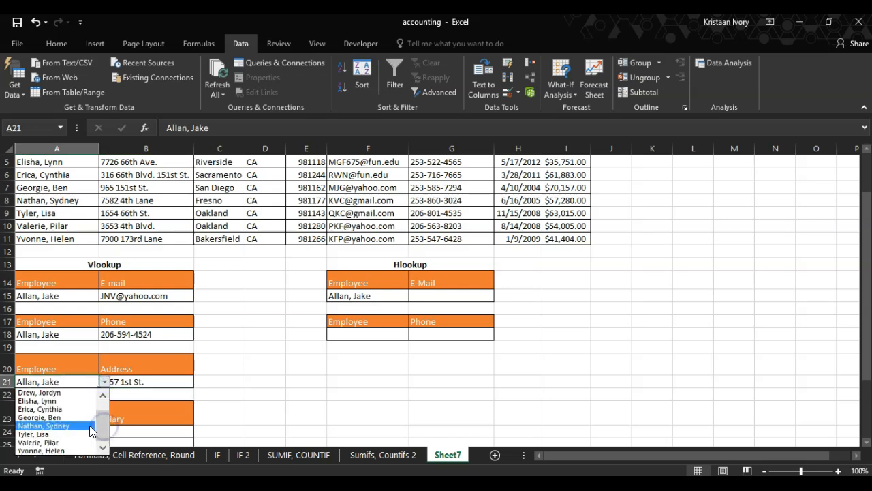
left_click(87, 434)
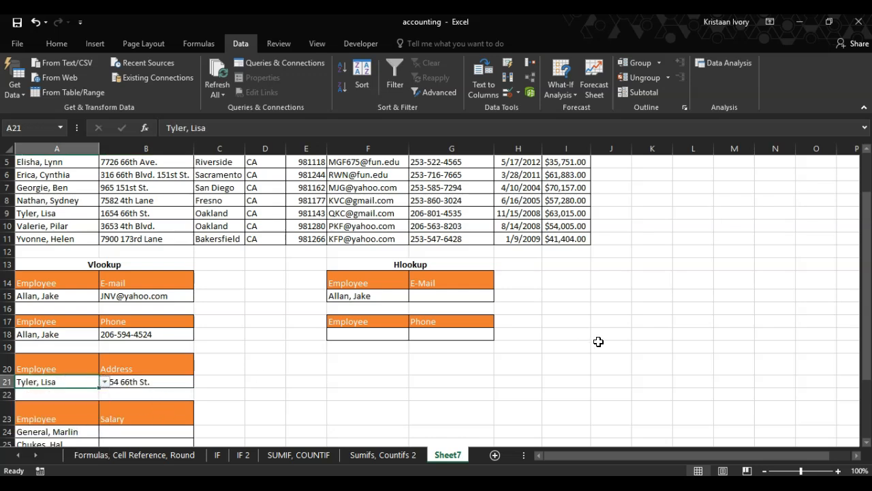
left_click(232, 395)
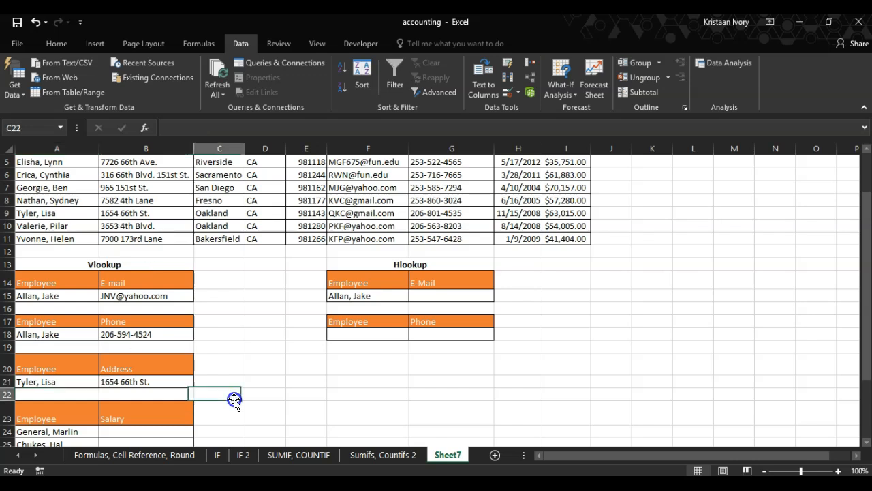
- Enter =VLOOKUP(A24,$A$1:$I$11,9,0) in B24 to return the first listed employee's salary, with the table range locked as absolute
left_click_drag(867, 246, 866, 304)
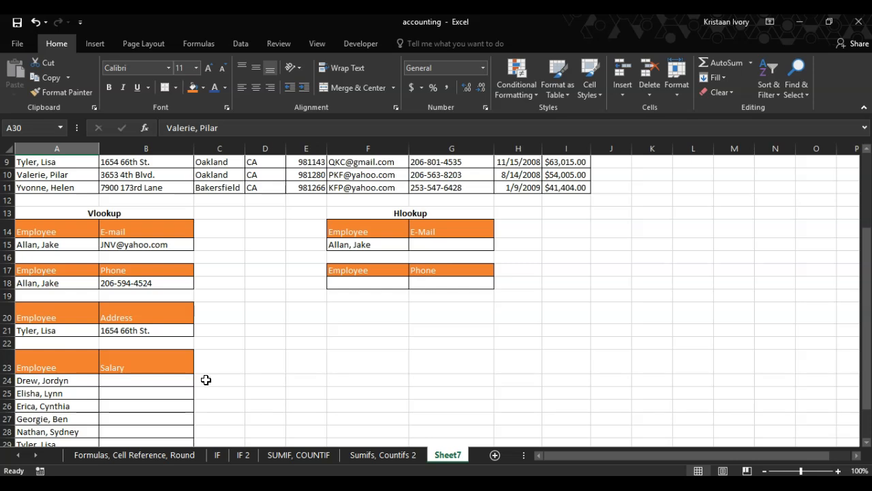
left_click_drag(866, 269, 866, 296)
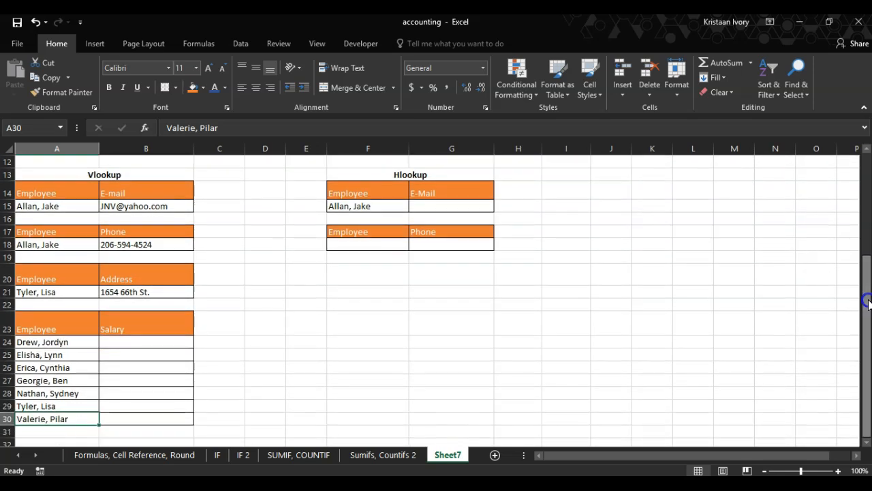
left_click(154, 342)
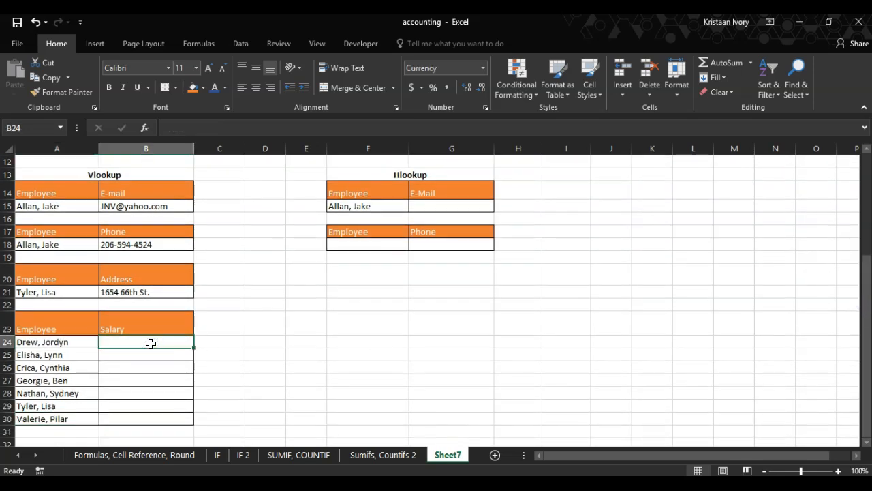
type("=")
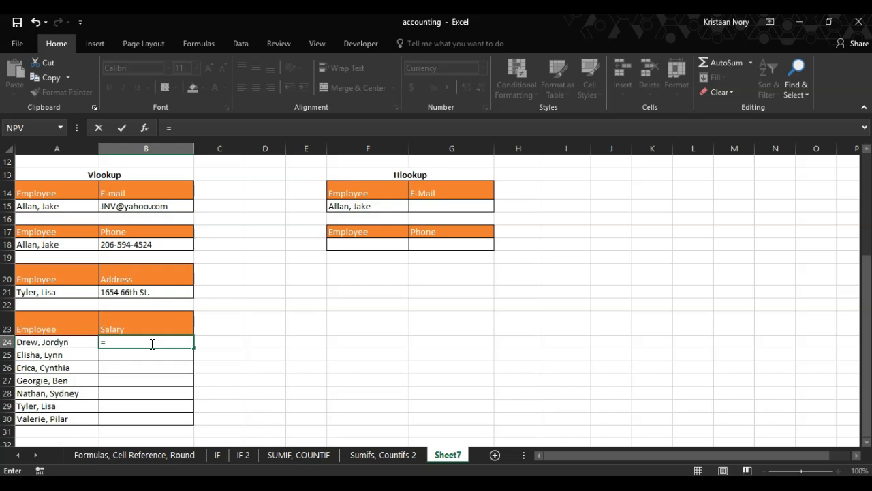
type("vlookup(")
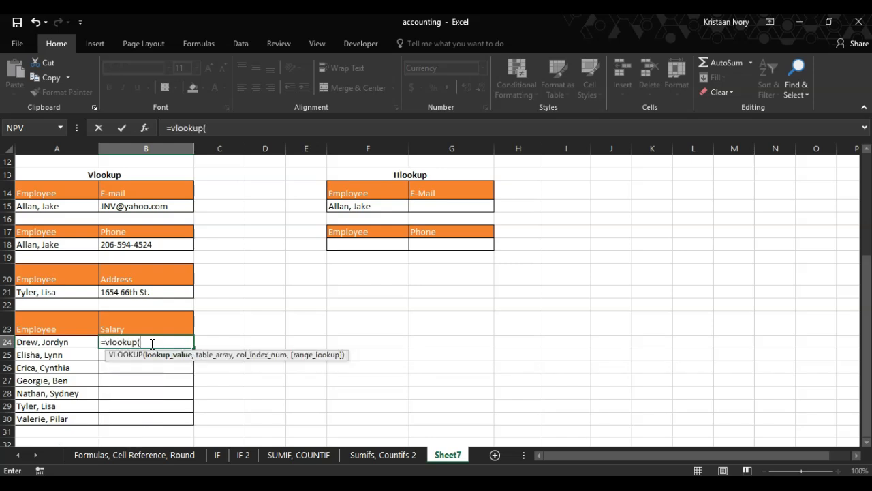
left_click(54, 340)
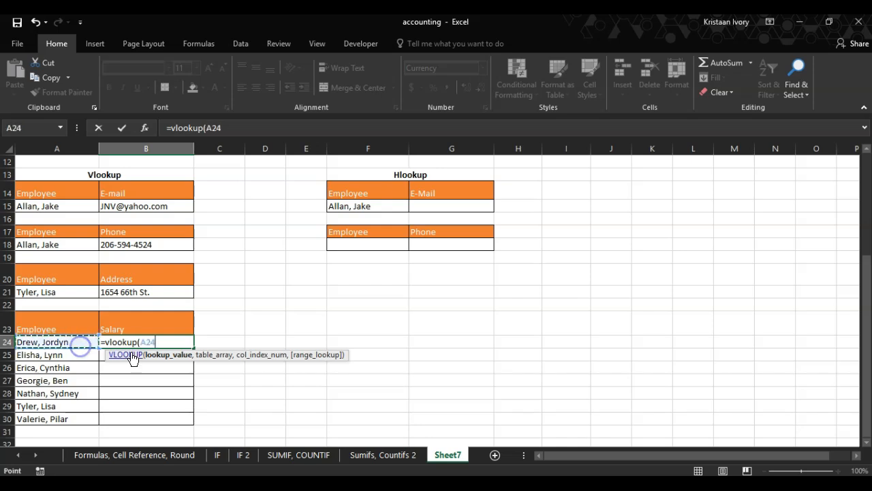
type(",")
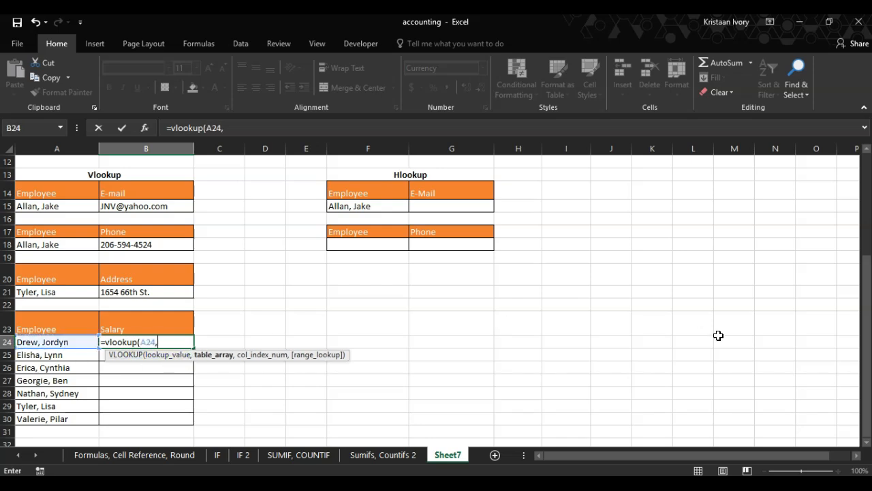
left_click_drag(867, 286, 867, 169)
left_click_drag(68, 180, 549, 302)
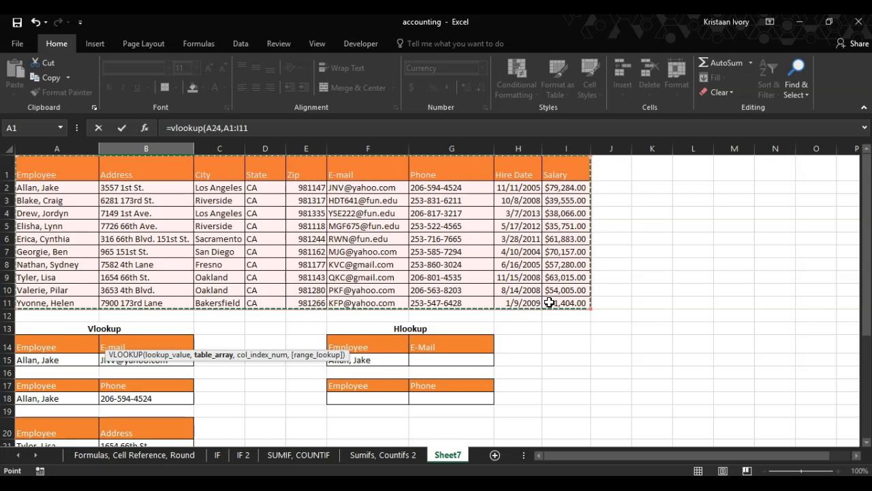
key("F4")
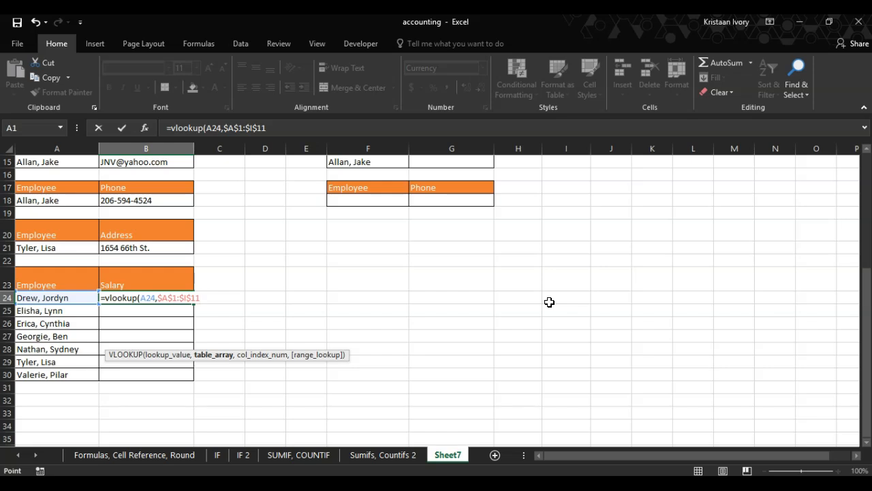
type(",")
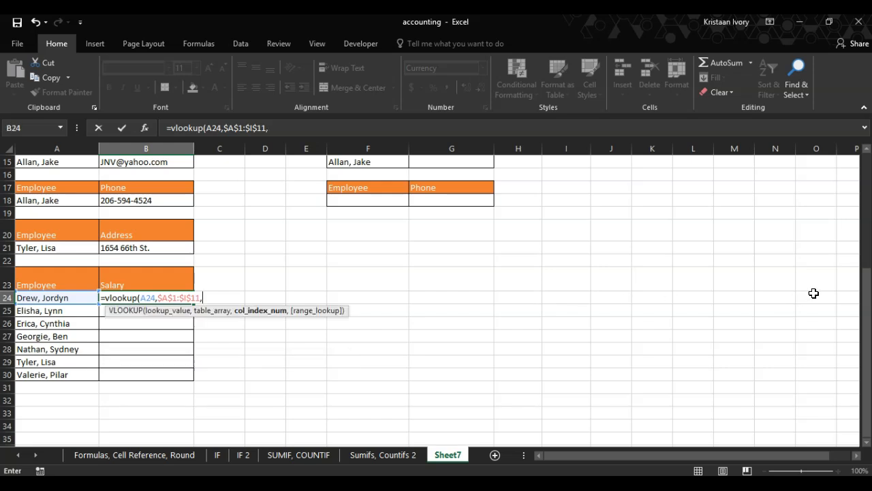
left_click_drag(866, 279, 864, 164)
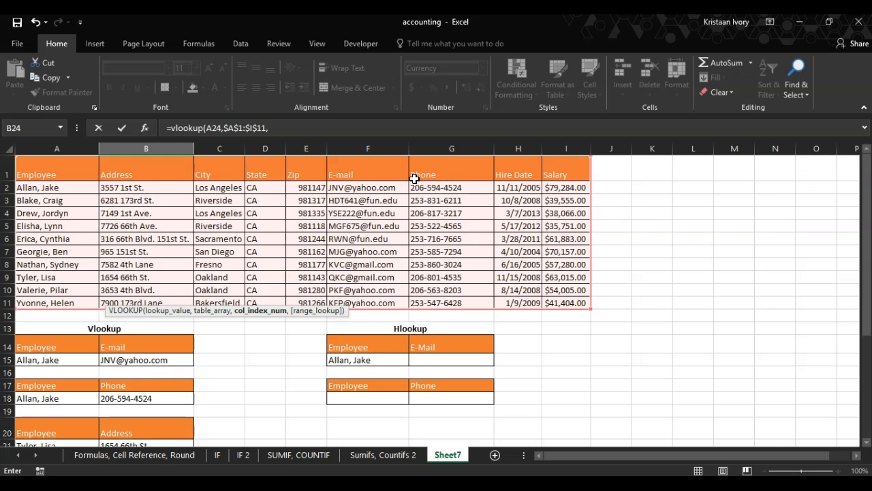
left_click_drag(866, 219, 866, 321)
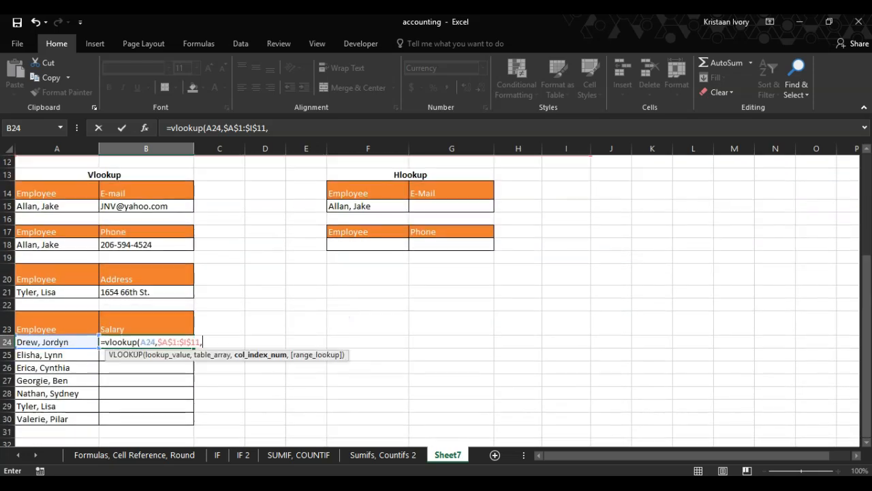
type(",")
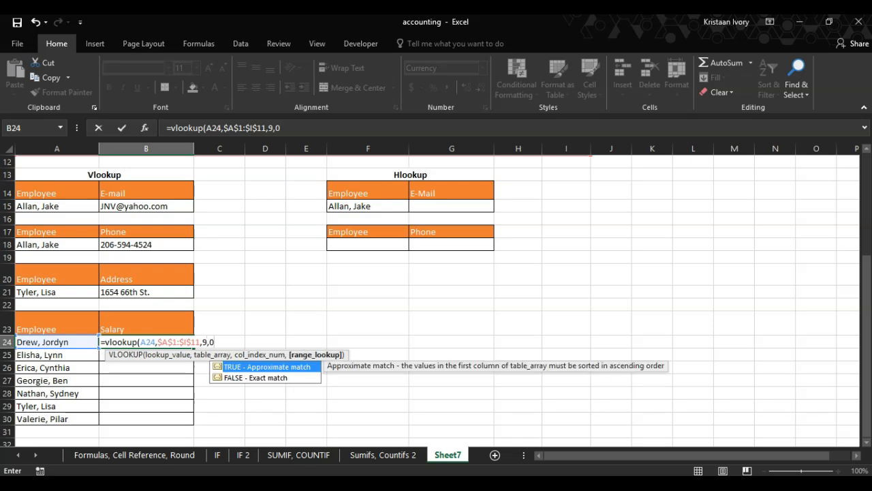
type("0")
key("Return")
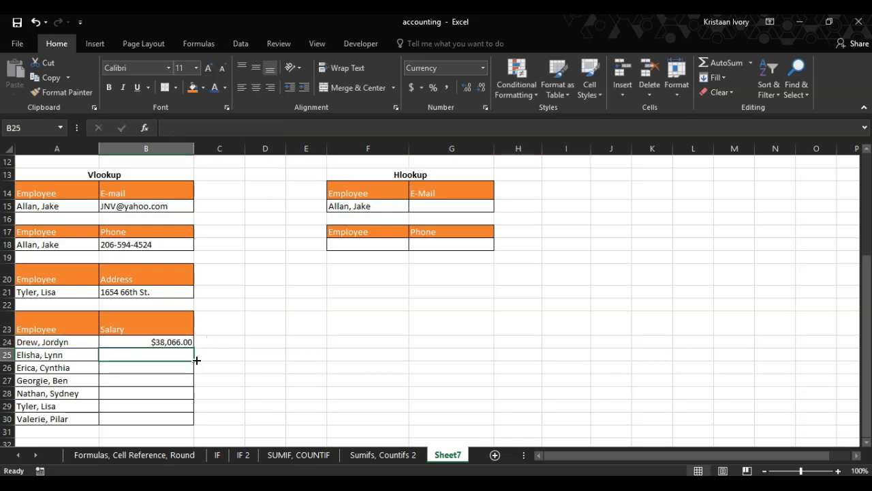
- Fill the salary lookup formula from B24 down through B30 for the remaining listed employees
left_click(167, 343)
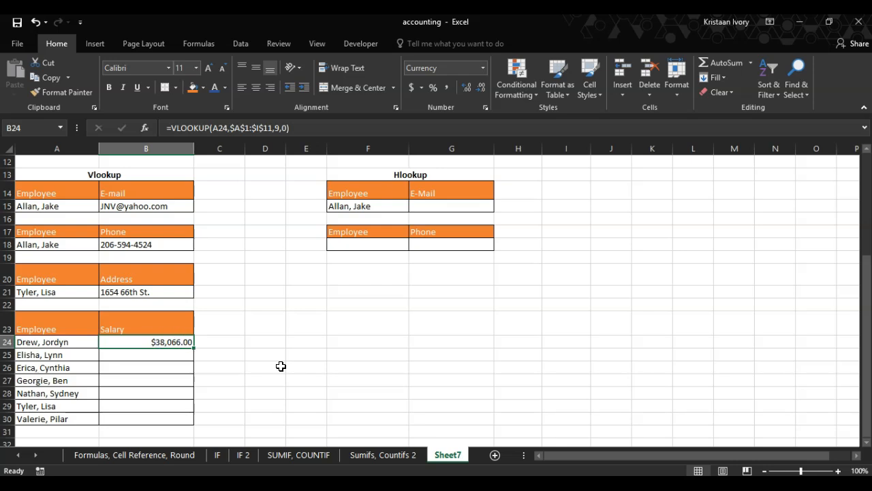
key("shift+Down")
key("shift+Down")
key("shift+Down")
key("shift+Down")
key("shift+Down")
key("shift+Down")
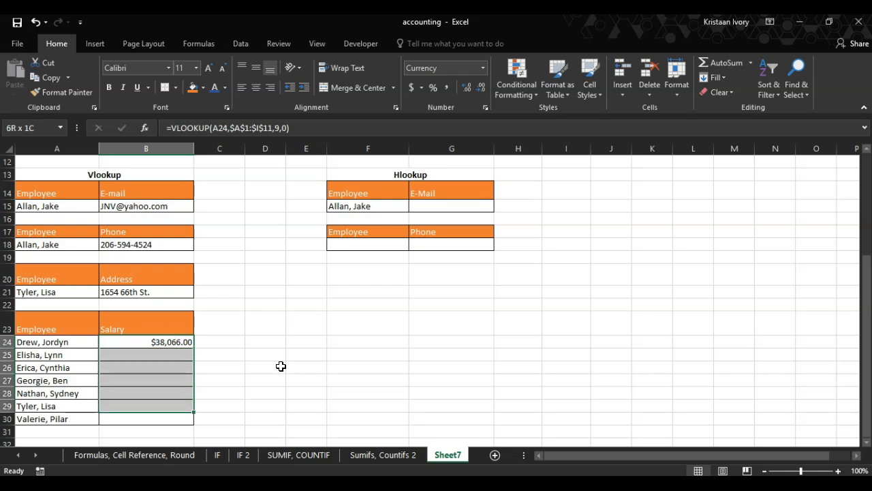
key("ctrl+d")
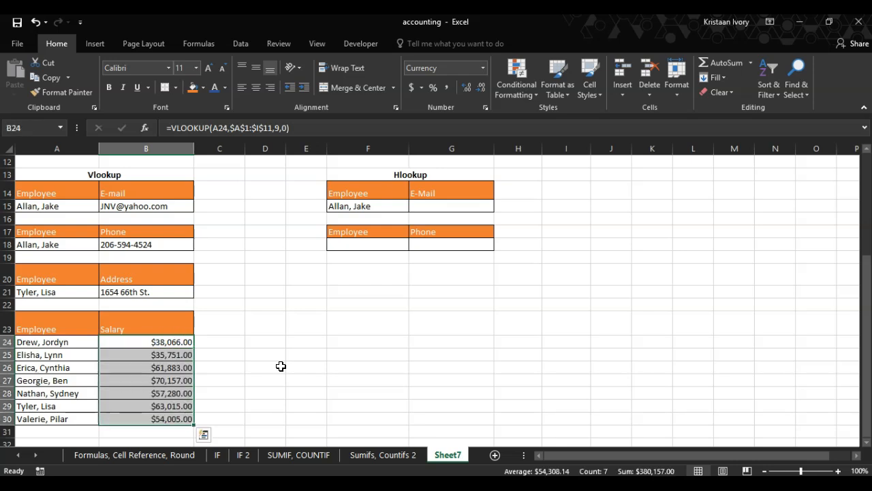
mouse_move(867, 295)
left_mouse_down()
mouse_move(867, 211)
mouse_move(868, 296)
left_mouse_up()
left_click(253, 394)
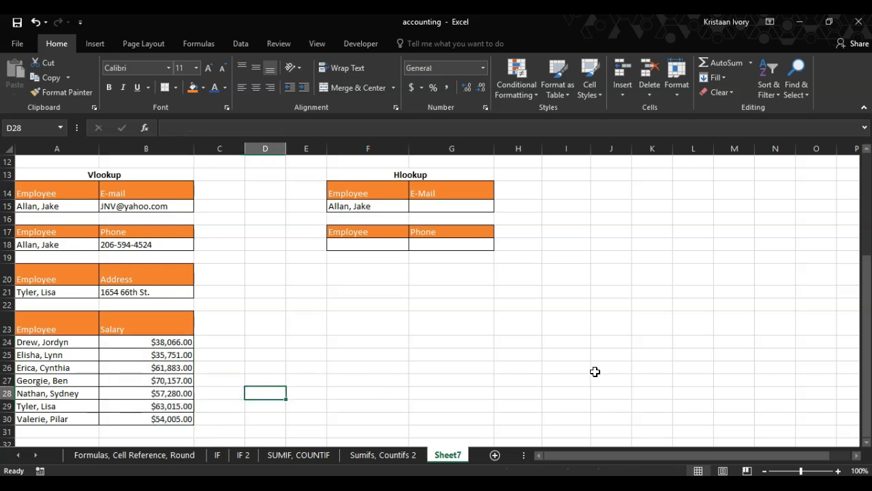
- Enter =HLOOKUP(G14,A1:I11,2,0) in G15 to return the first employee's e-mail from the table
left_click_drag(868, 327, 867, 204)
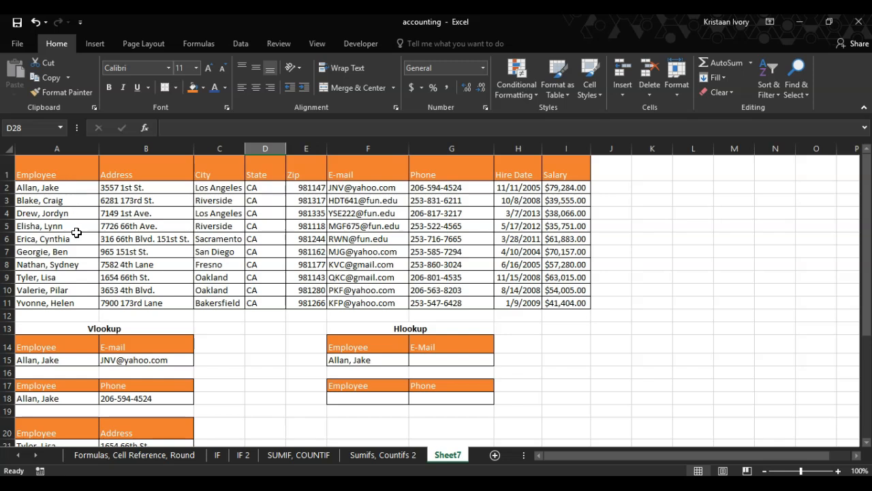
left_click(422, 361)
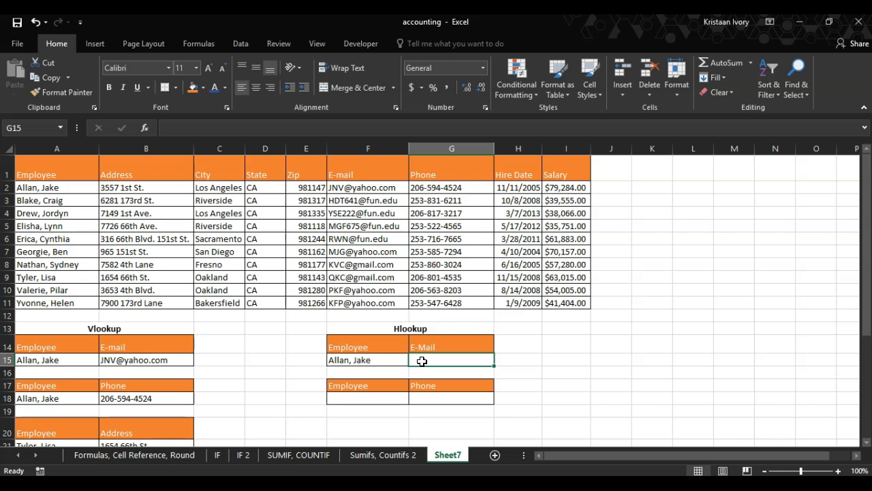
type("=hloo")
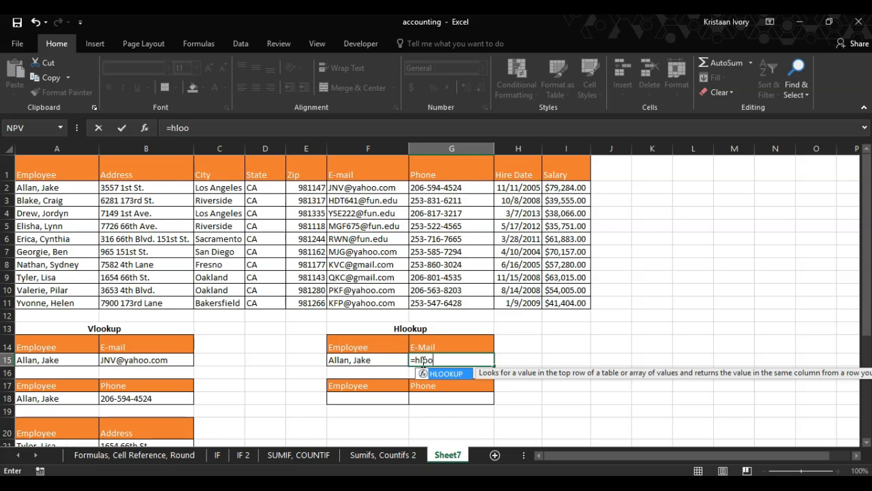
type("k")
key("Tab")
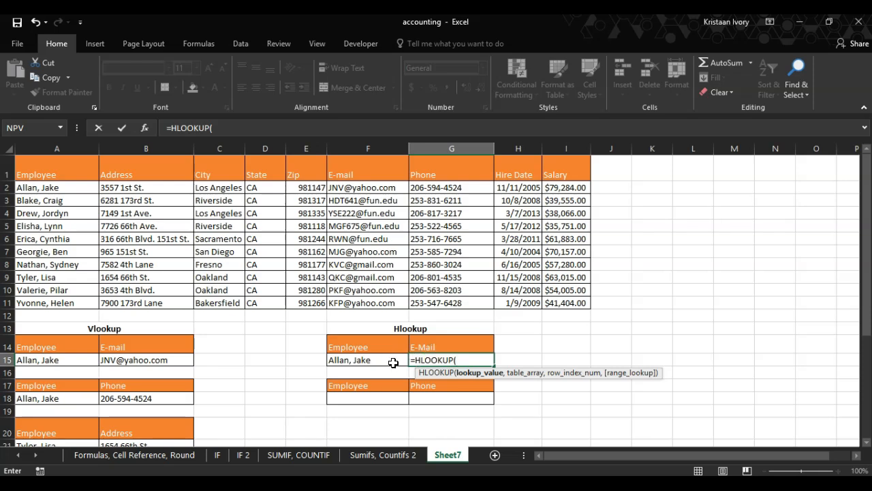
left_click(429, 347)
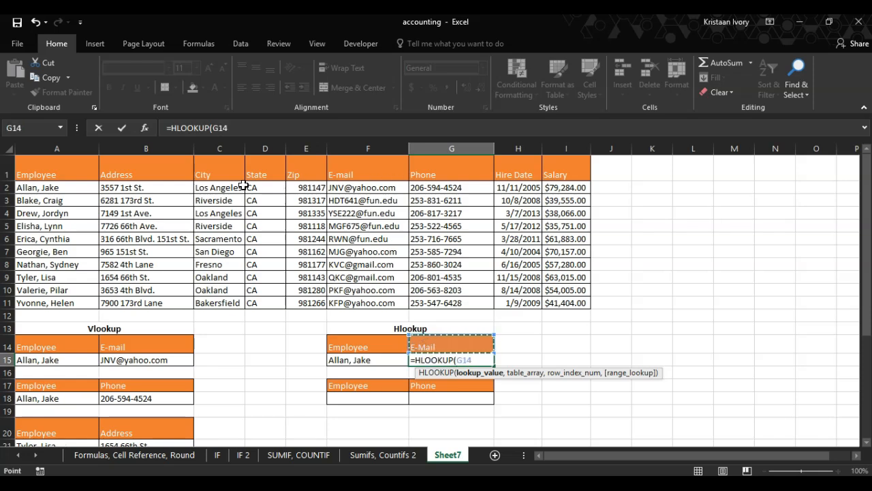
type(",")
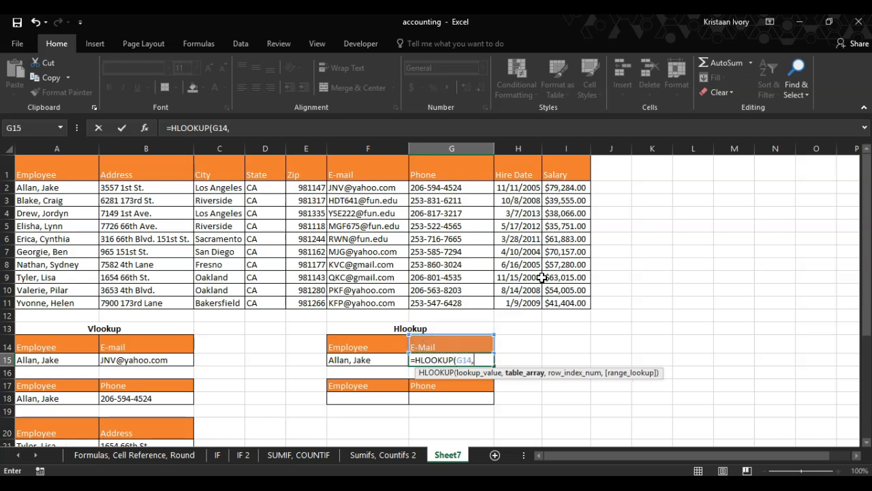
mouse_move(78, 174)
left_mouse_down()
mouse_move(109, 179)
mouse_move(252, 270)
mouse_move(560, 308)
left_mouse_up()
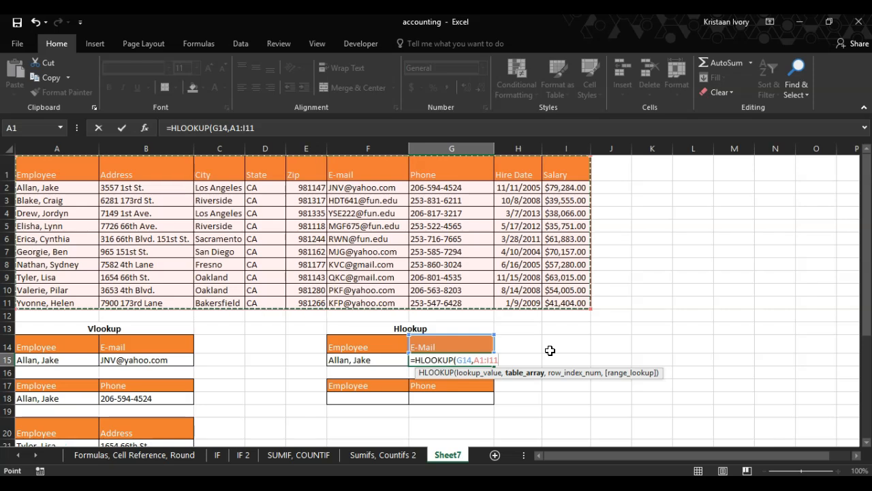
type(",")
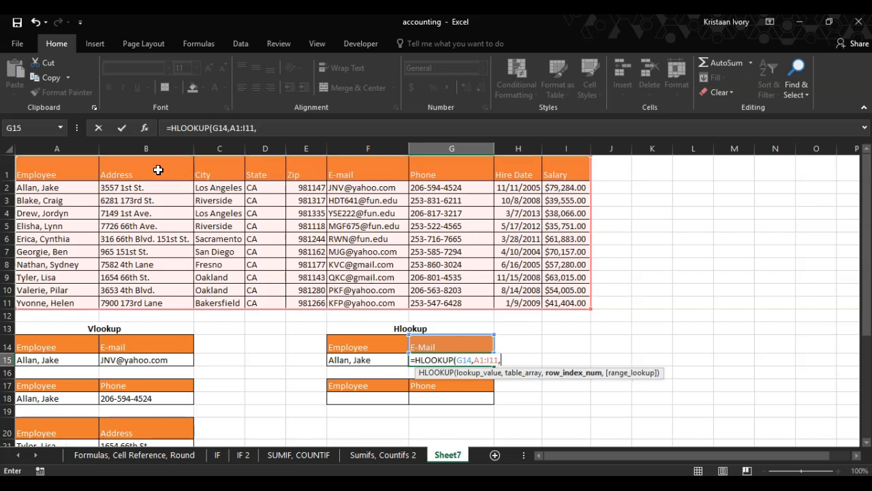
type("2,")
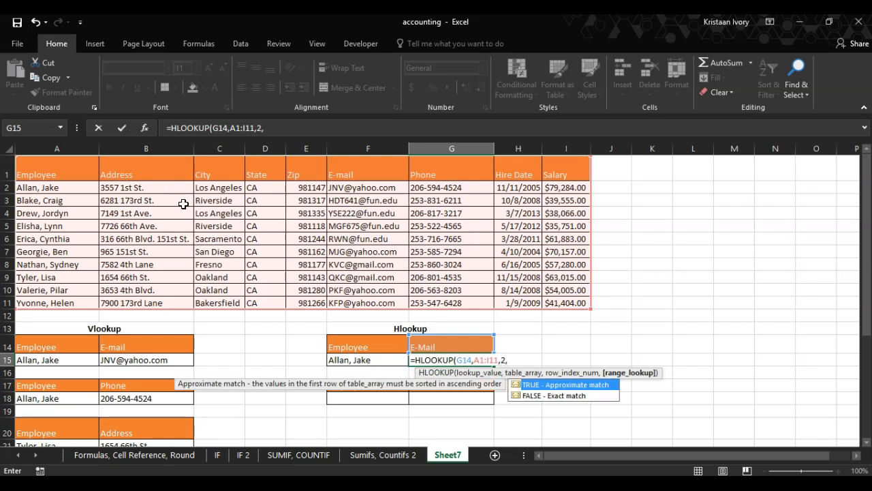
type("0)")
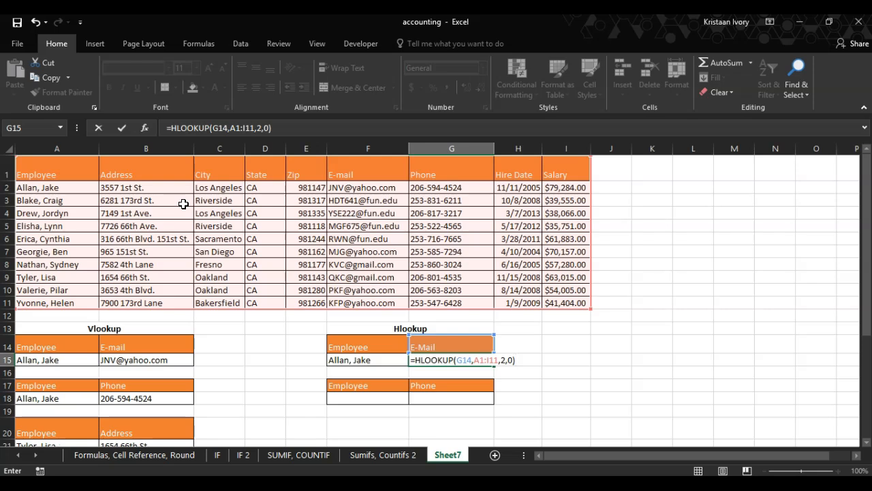
key("Return")
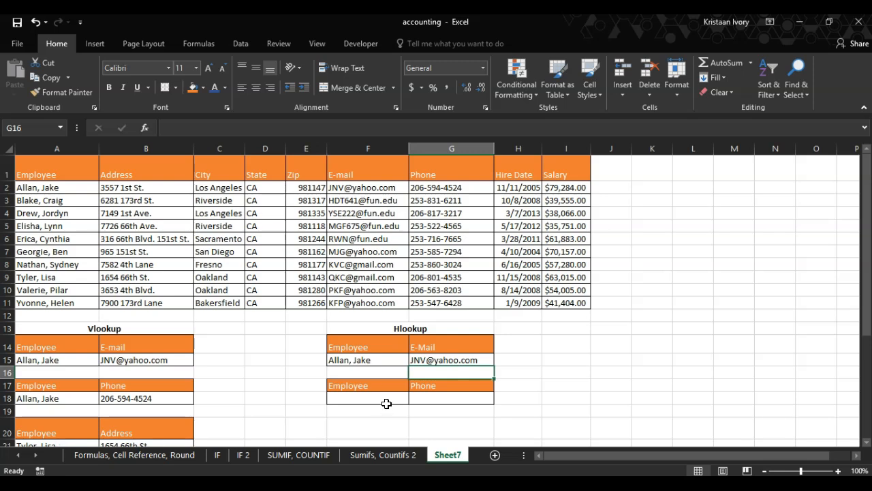
- Fill F18 with a reference to the third employee's name in A4
left_click(387, 399)
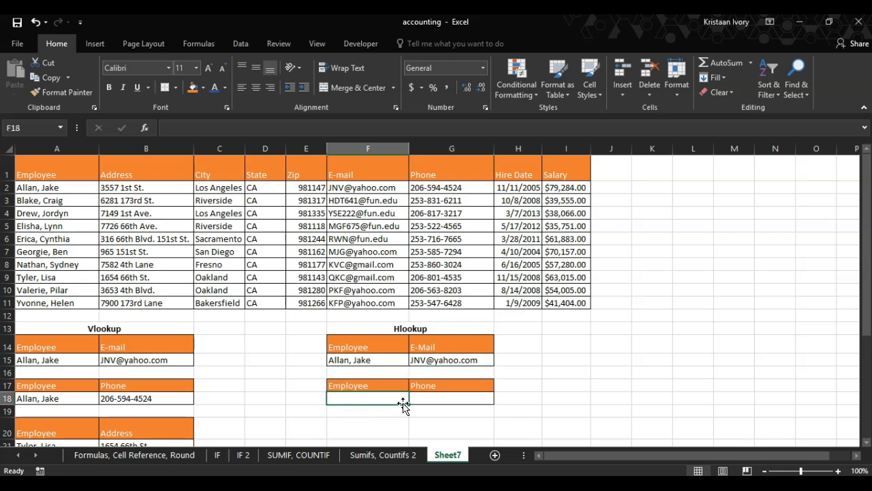
type("J")
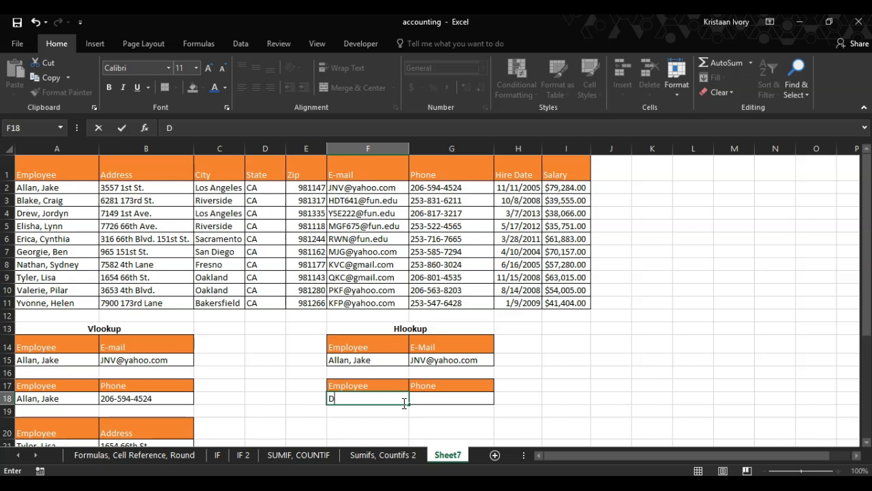
type("=")
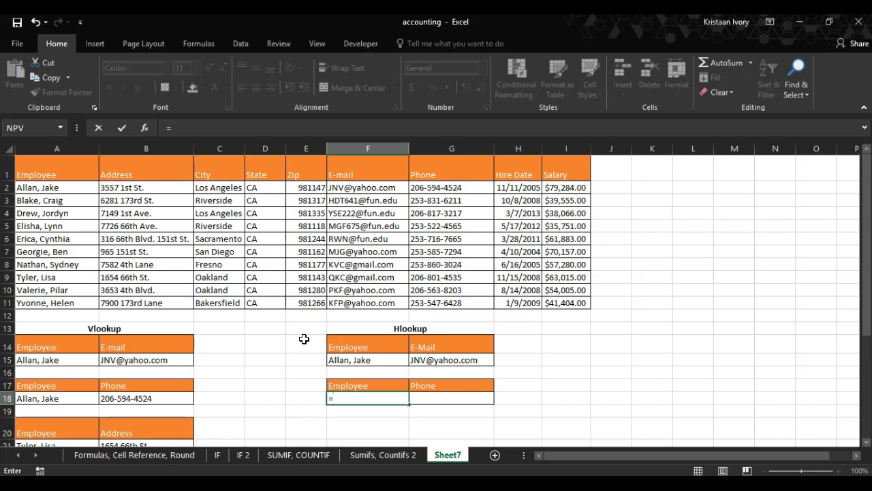
left_click(61, 218)
key("Return")
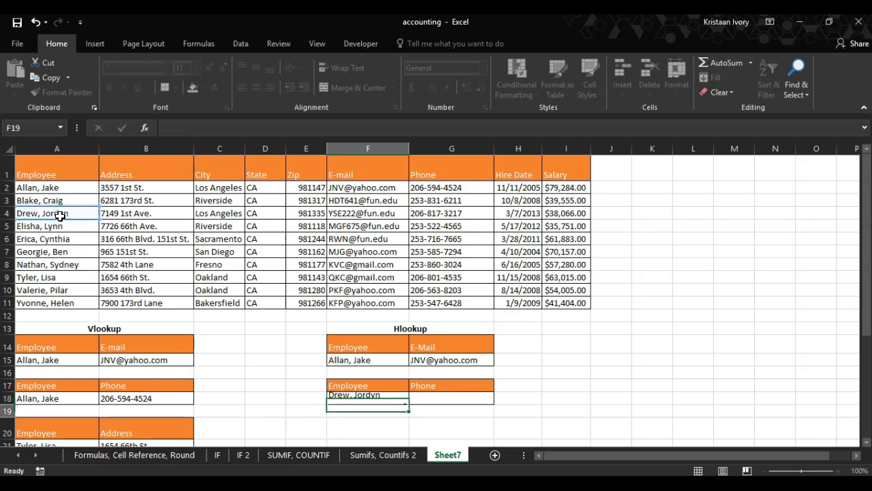
- Add list data validation to the Phone header in G17, using the table headers A1:I1 as the source
left_click(445, 400)
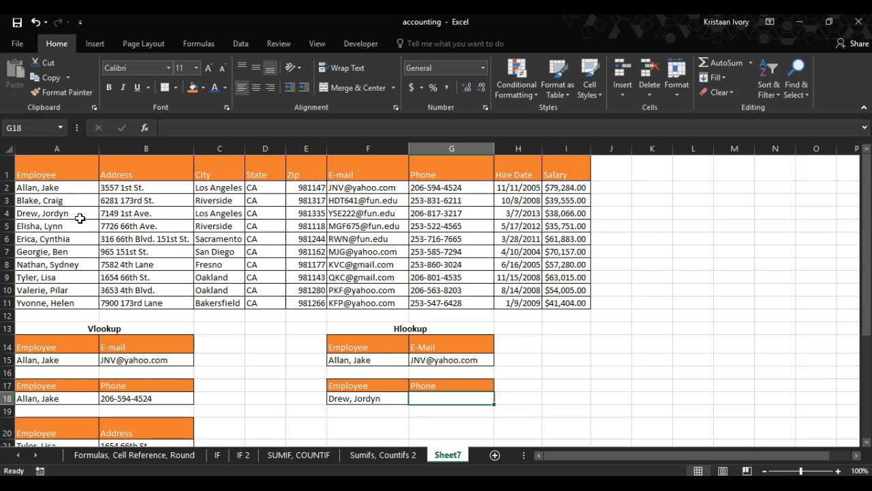
left_click(454, 386)
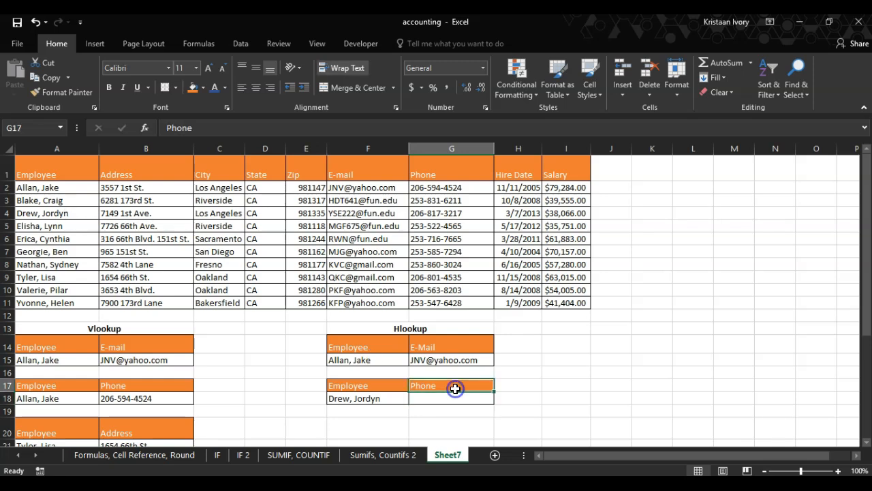
left_click(246, 45)
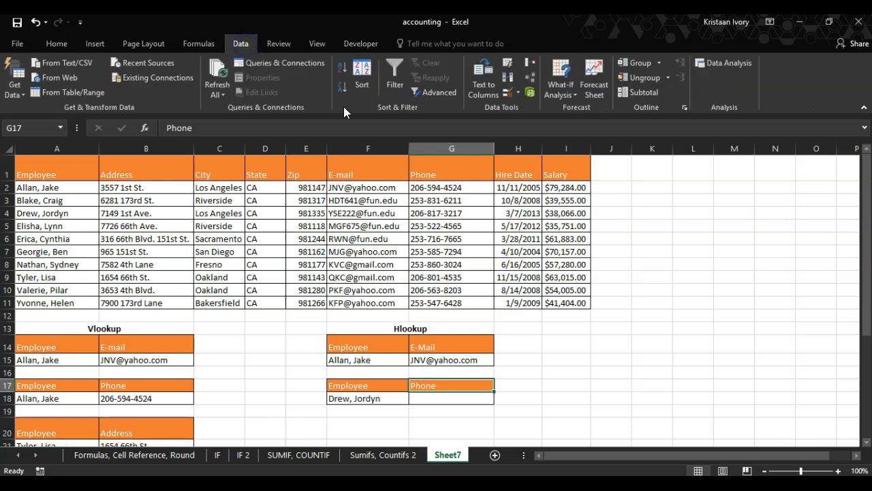
left_click(509, 89)
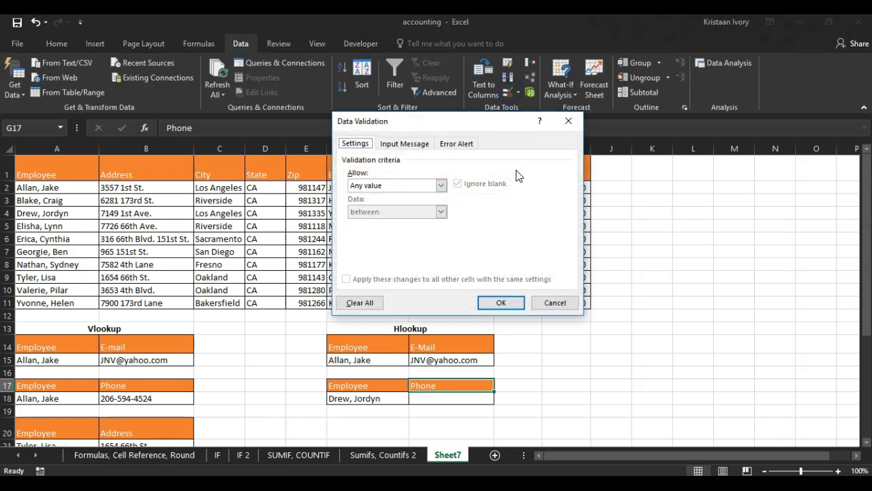
left_click(424, 189)
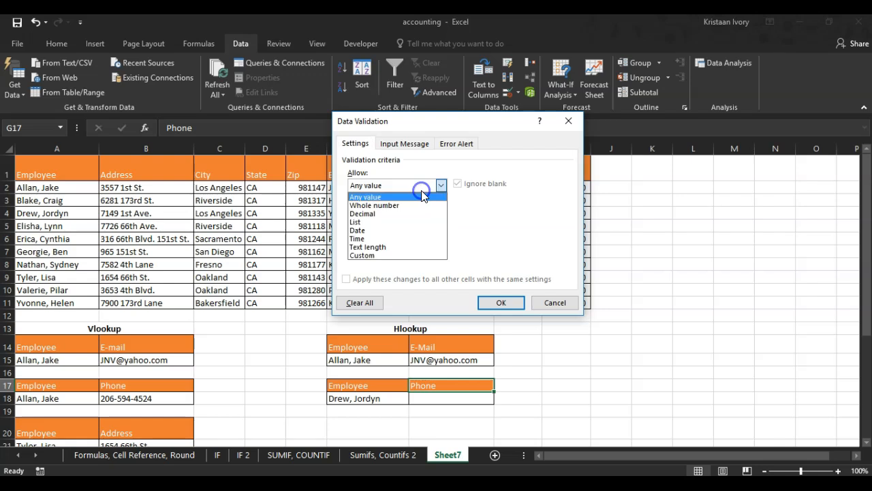
left_click(416, 226)
left_click(414, 236)
left_click_drag(72, 172, 571, 175)
left_click(512, 303)
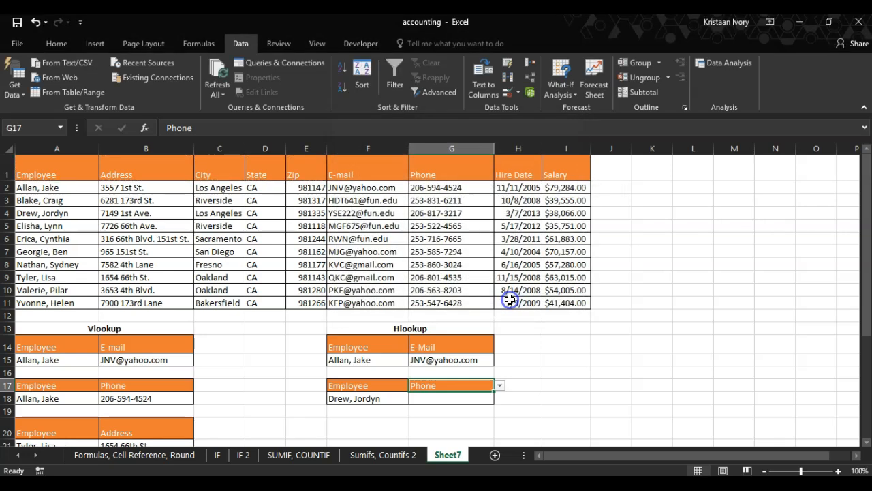
- Look through G17's dropdown list of table headers and choose Hire Date
left_click(499, 385)
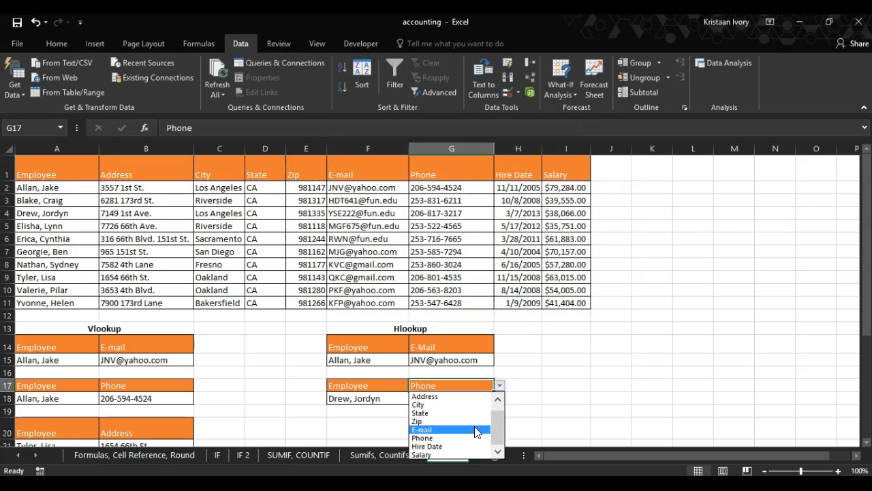
left_click(498, 398)
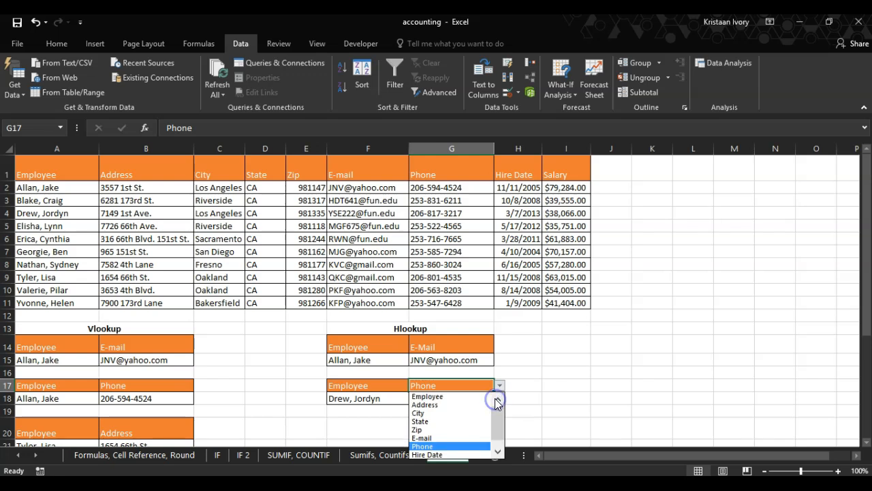
left_click(498, 454)
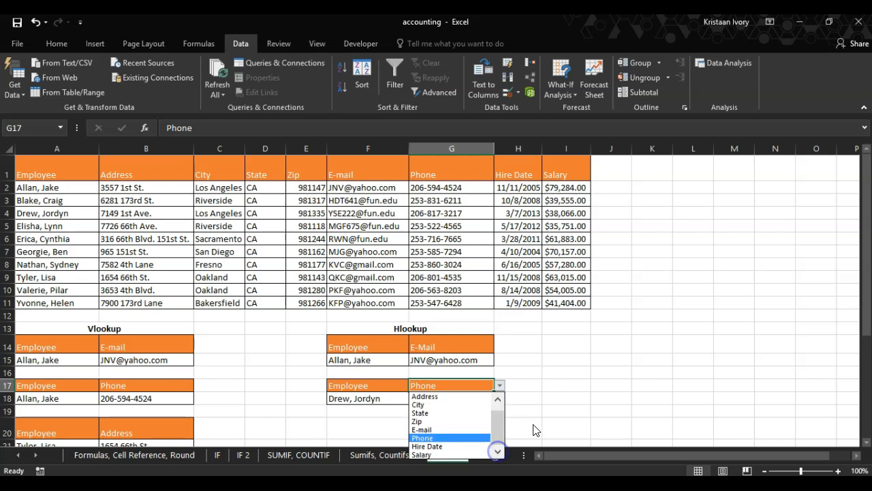
left_click(443, 446)
- Enter =HLOOKUP(G17,A1:I11,4,0) in G18 to return the chosen field for the employee in F18
left_click(424, 398)
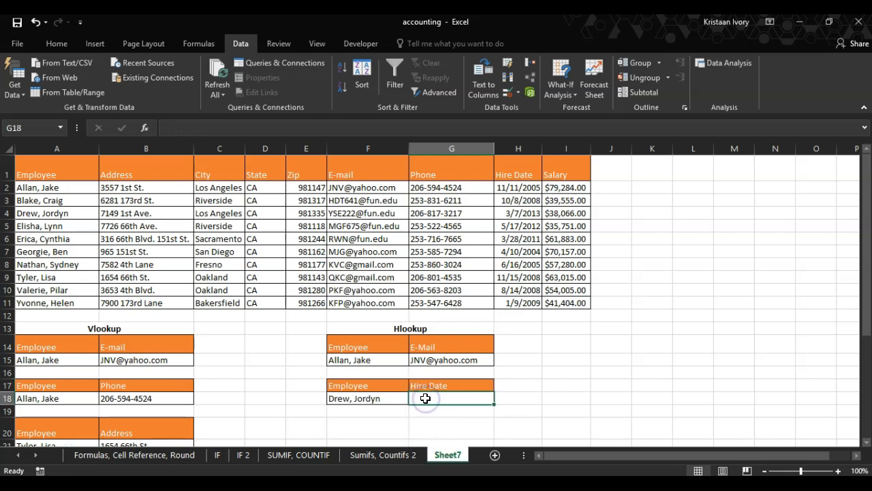
type("=")
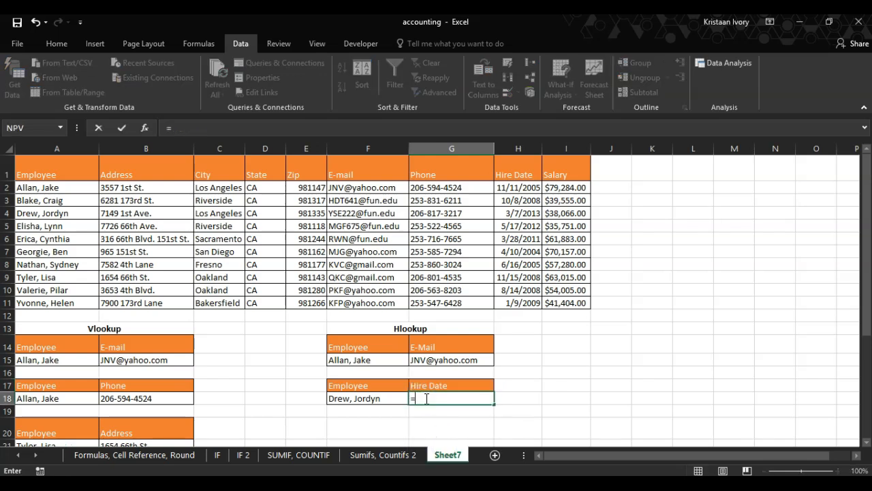
type("hlo")
key("Tab")
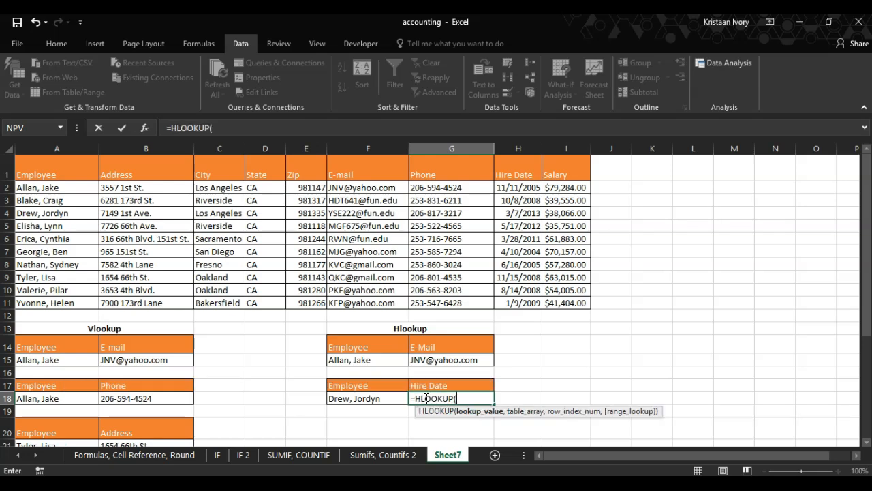
left_click(443, 386)
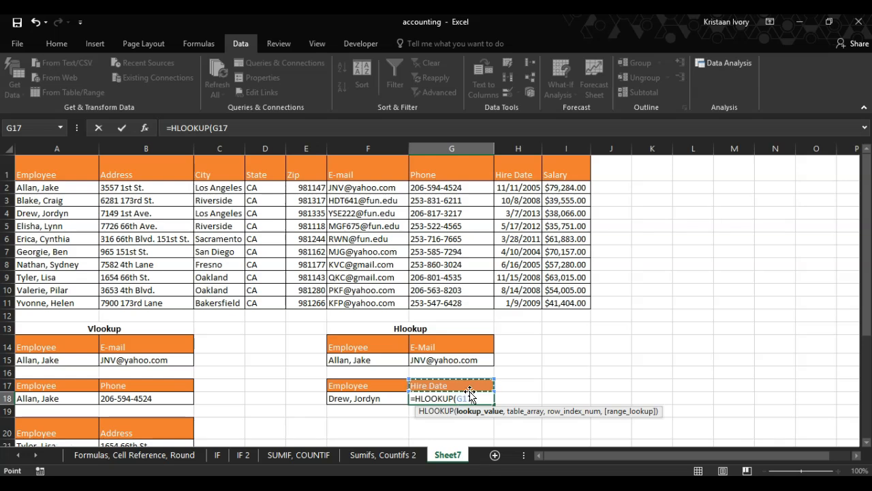
type(",")
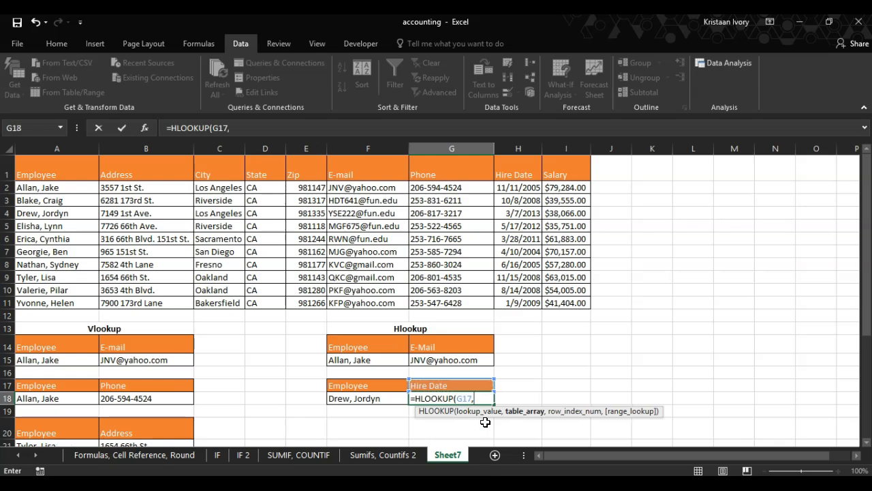
left_click_drag(561, 305, 74, 170)
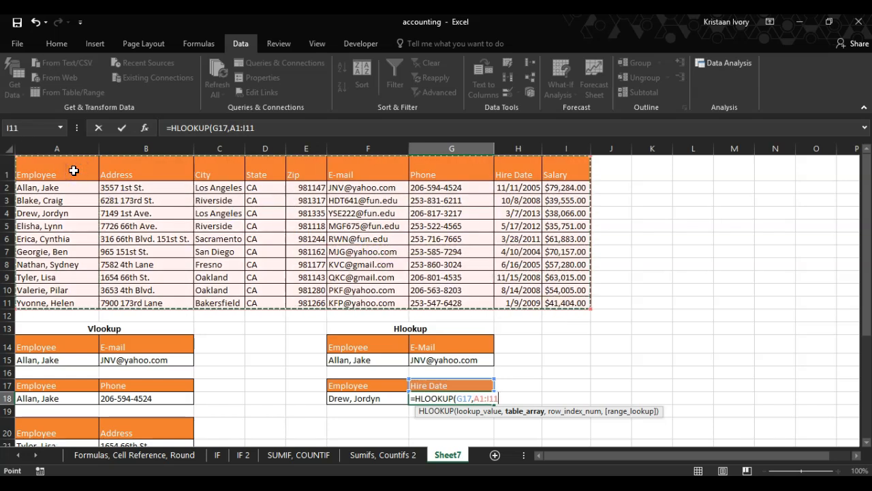
type(",")
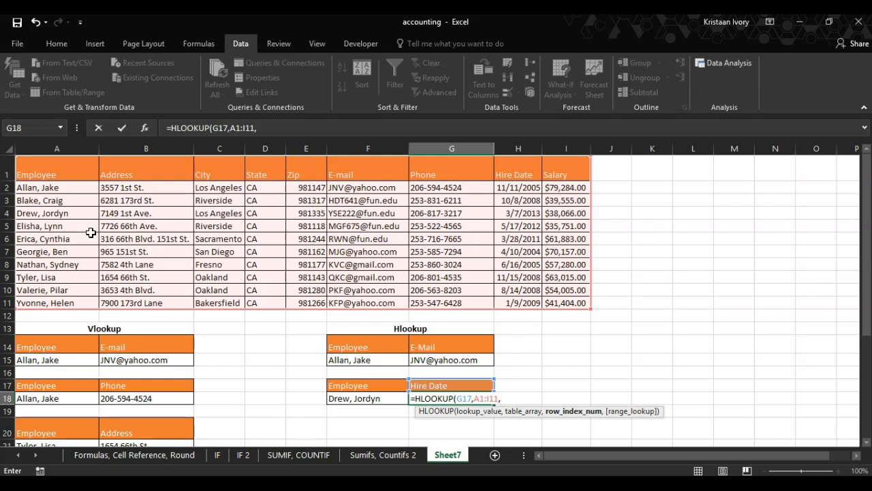
type("4,")
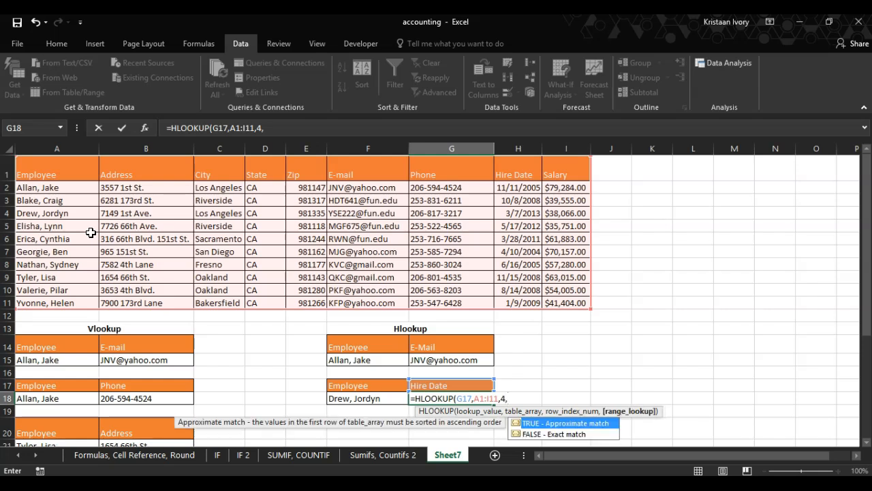
type("0)")
key("Return")
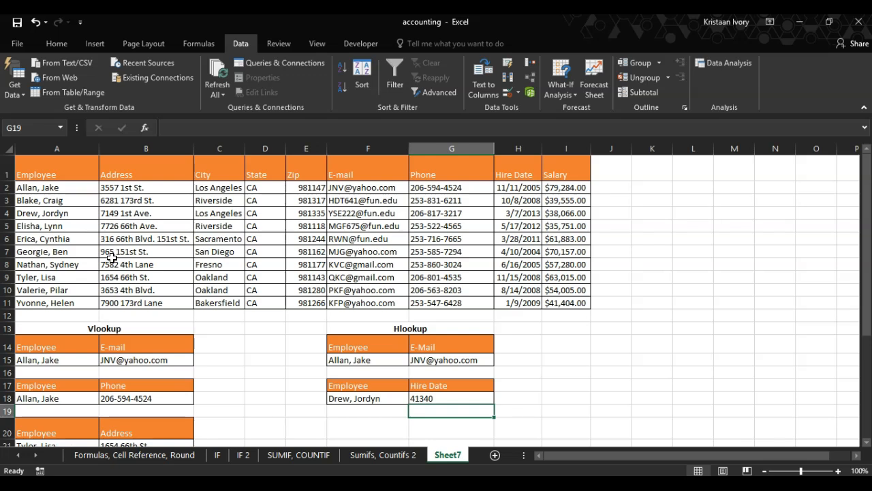
- Format the HLOOKUP result in G18 as a Short Date
left_click(448, 399)
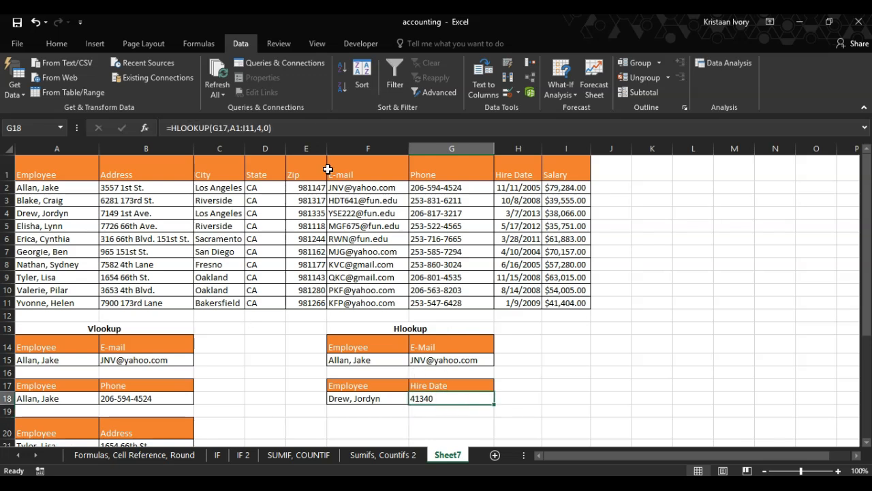
left_click(67, 43)
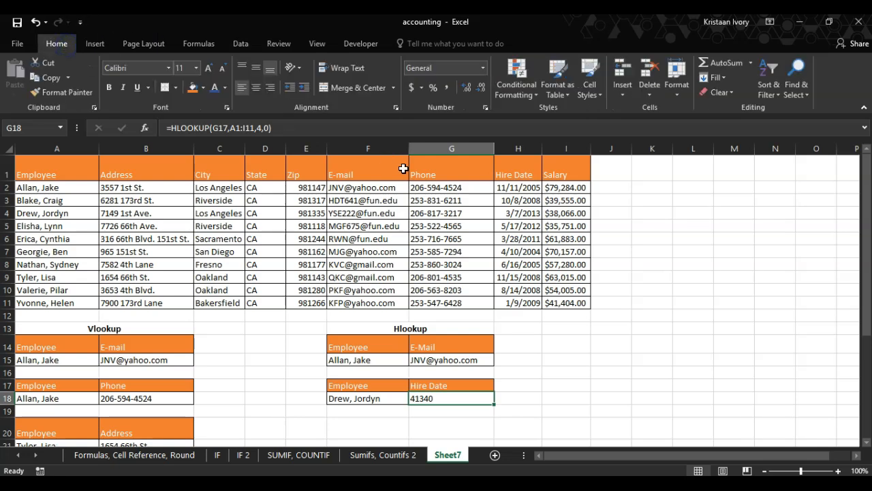
left_click(483, 68)
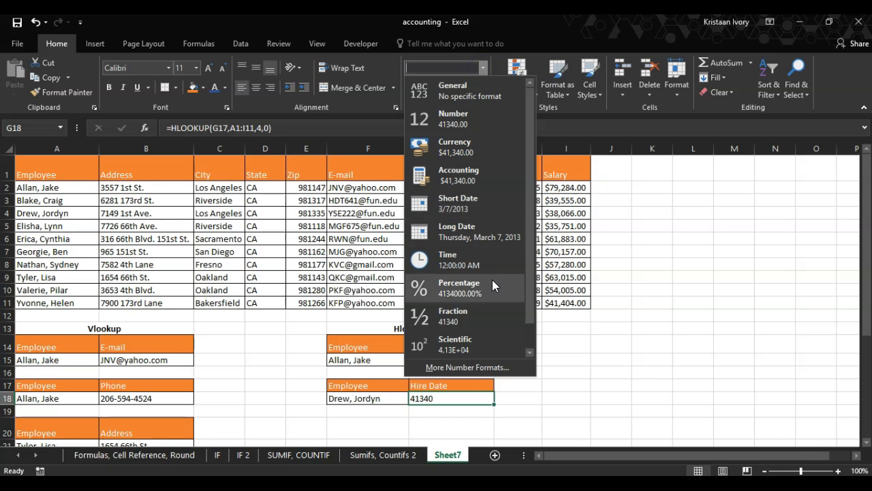
left_click(501, 206)
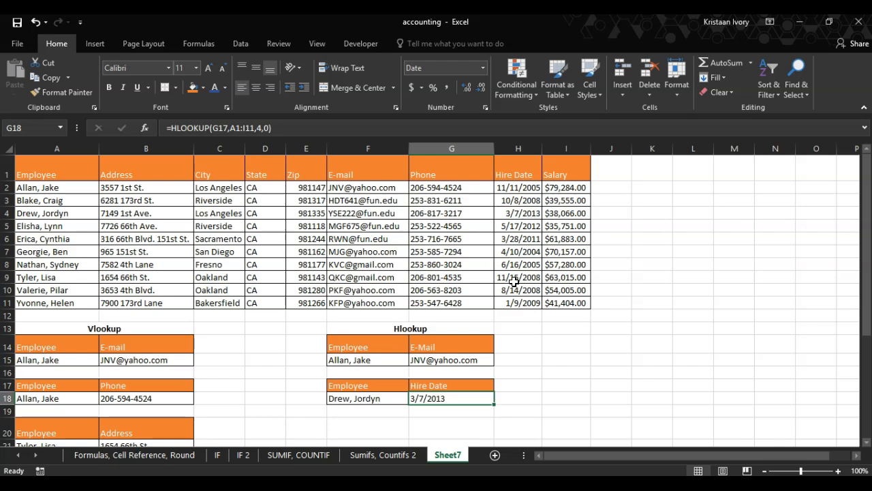
- Test the lookup by switching the G17 header's dropdown choice to Address and to Zip
left_click(483, 385)
left_click(499, 385)
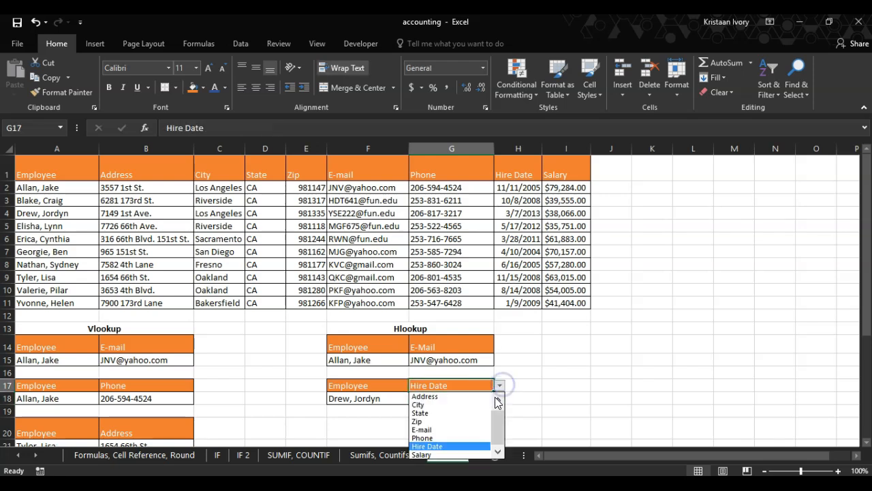
left_click(477, 397)
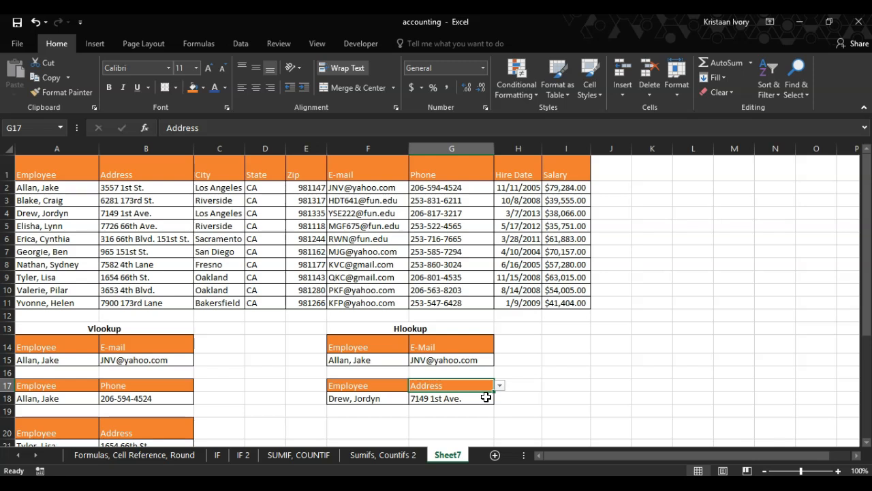
left_click(499, 385)
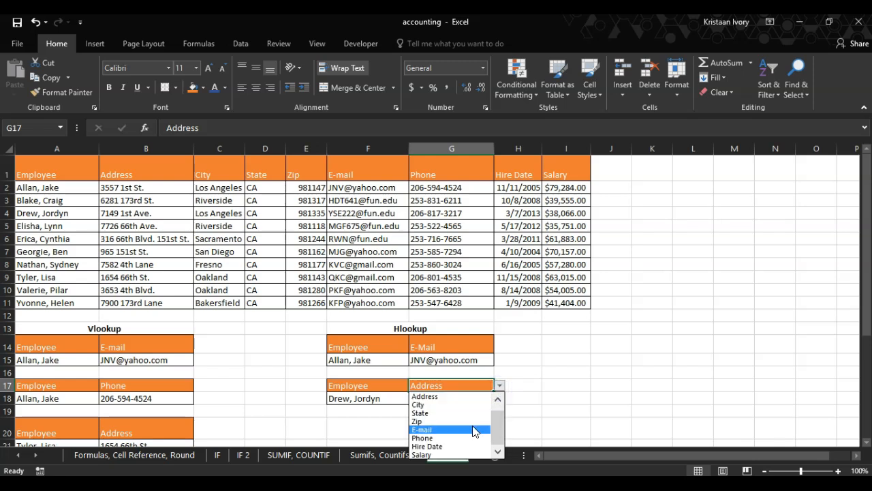
left_click(472, 422)
- Set the number format of the lookup result in G18 to General
left_click(472, 399)
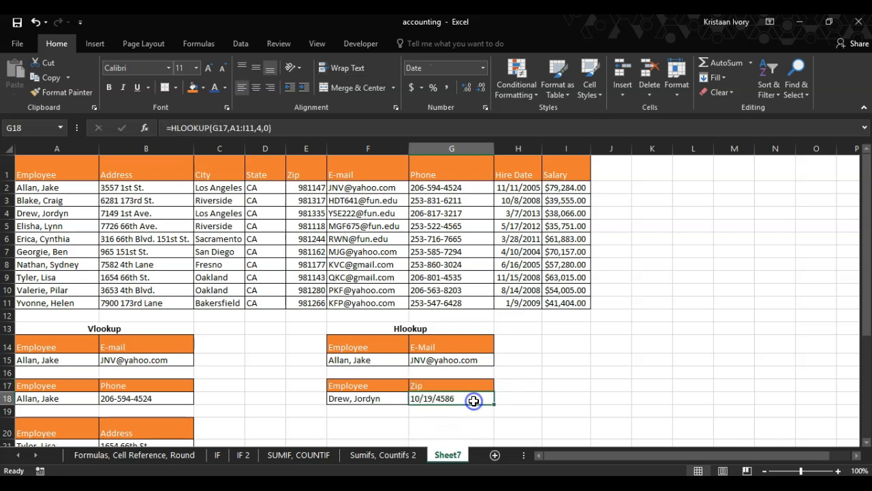
left_click(481, 68)
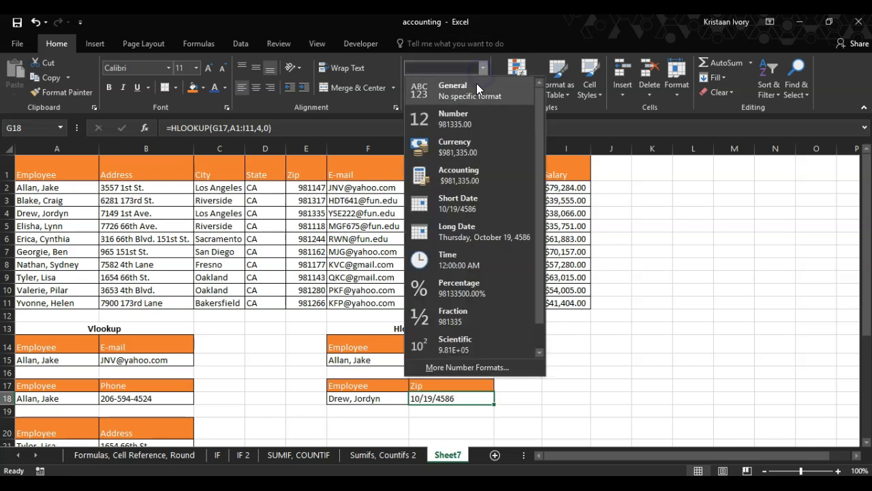
left_click(476, 84)
- Choose Salary from the header dropdown list in G17
left_click(486, 386)
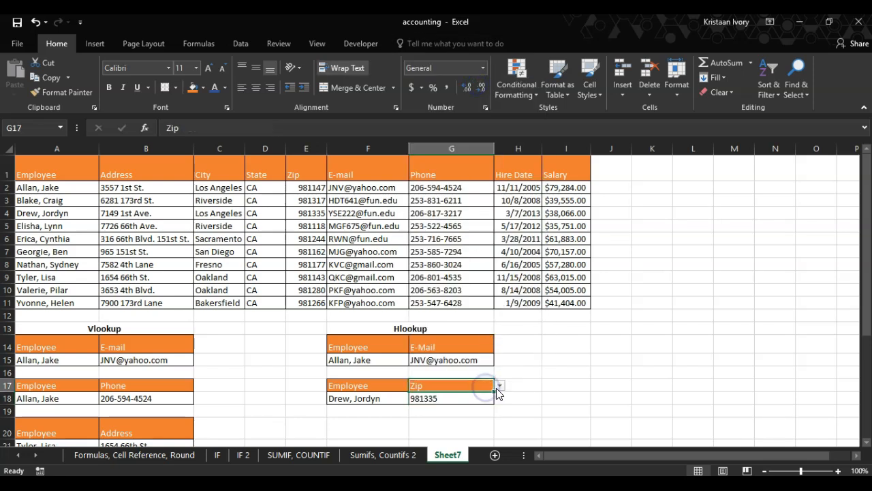
left_click(499, 386)
left_click(473, 453)
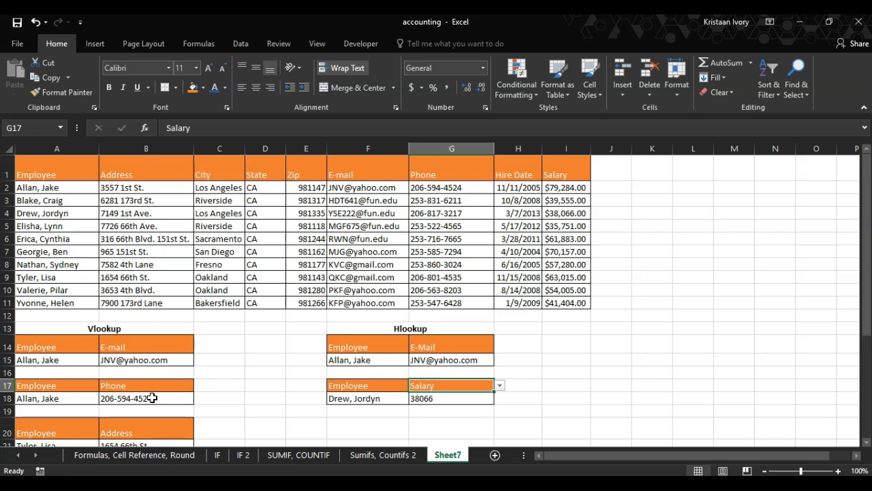
- Examine the employee dropdown list in A18 of the Vlookup section and close it without changing the selection
left_click(72, 388)
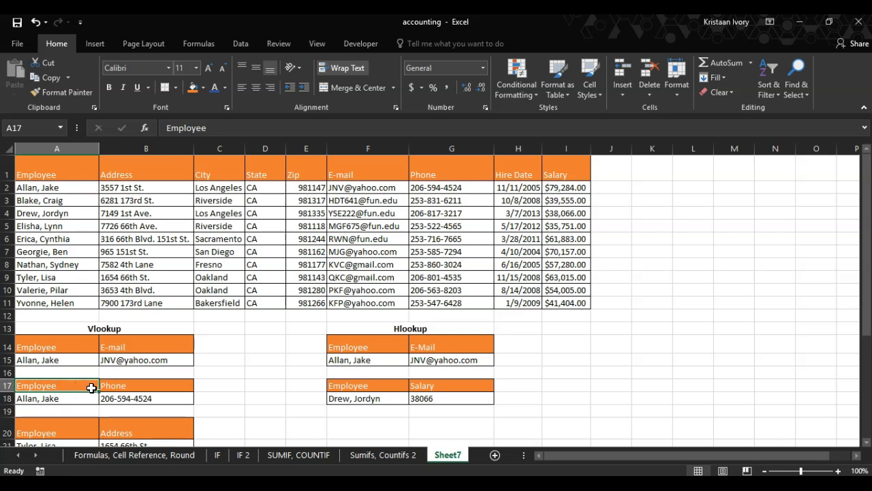
left_click(87, 398)
left_click(104, 398)
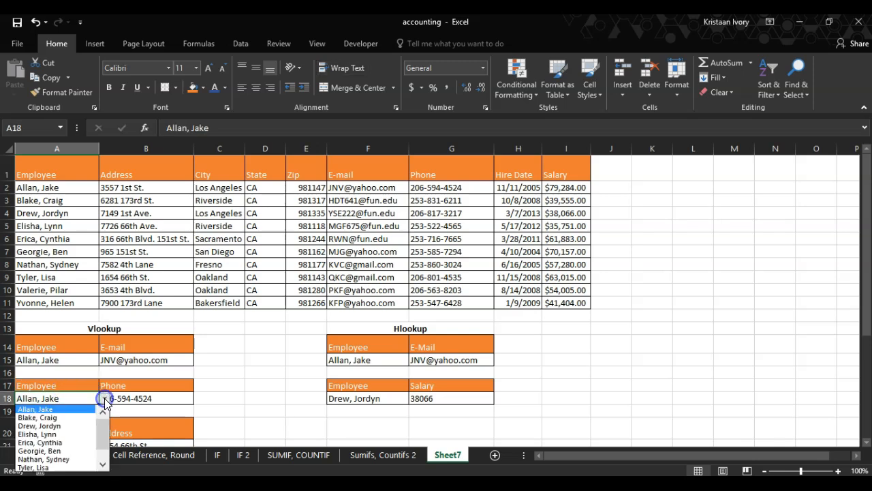
left_click(248, 394)
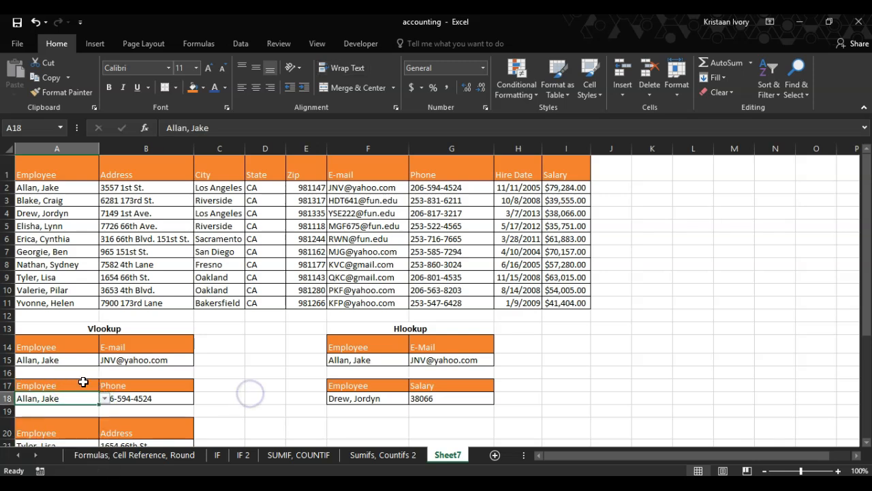